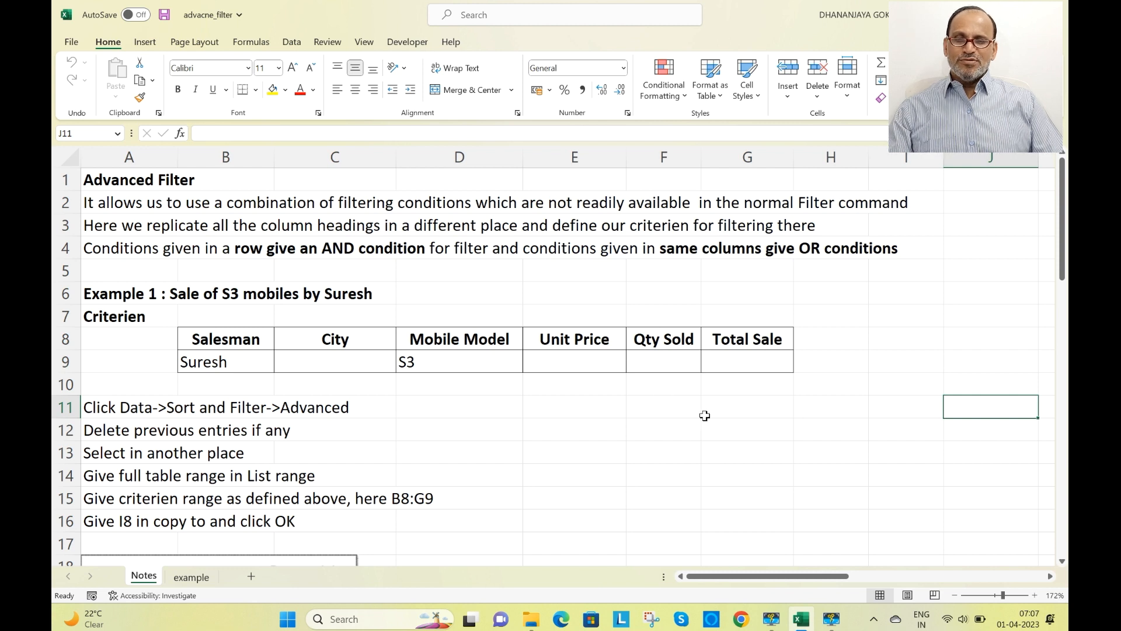
Step: Open the Advanced Filter dialog, examine its action and range options, and close it without filtering
left_click(753, 413)
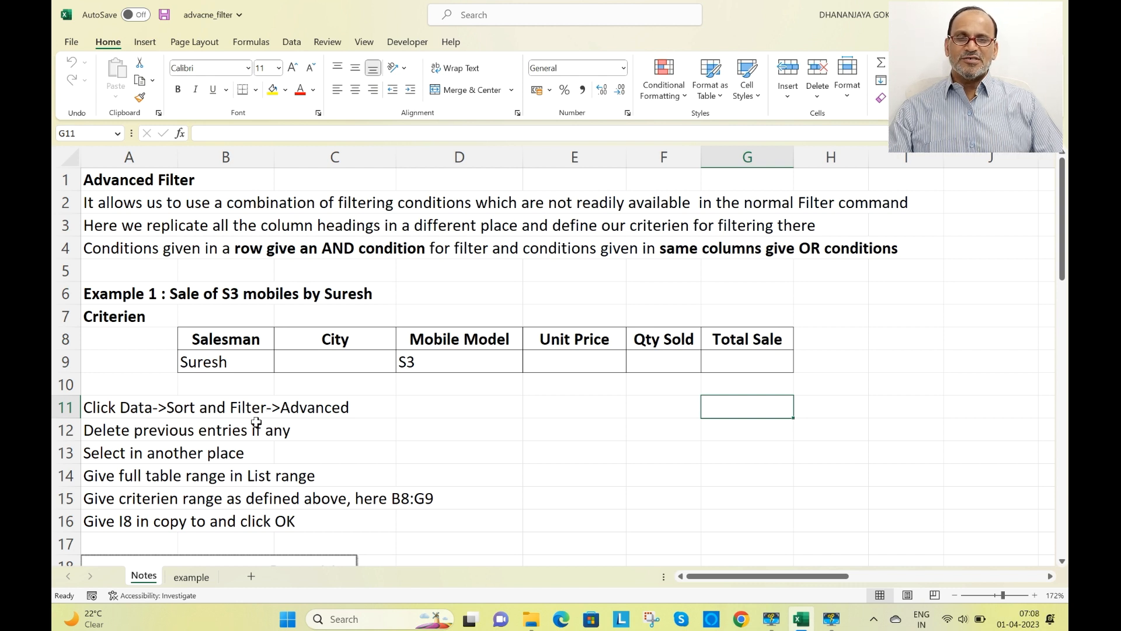
left_click(297, 44)
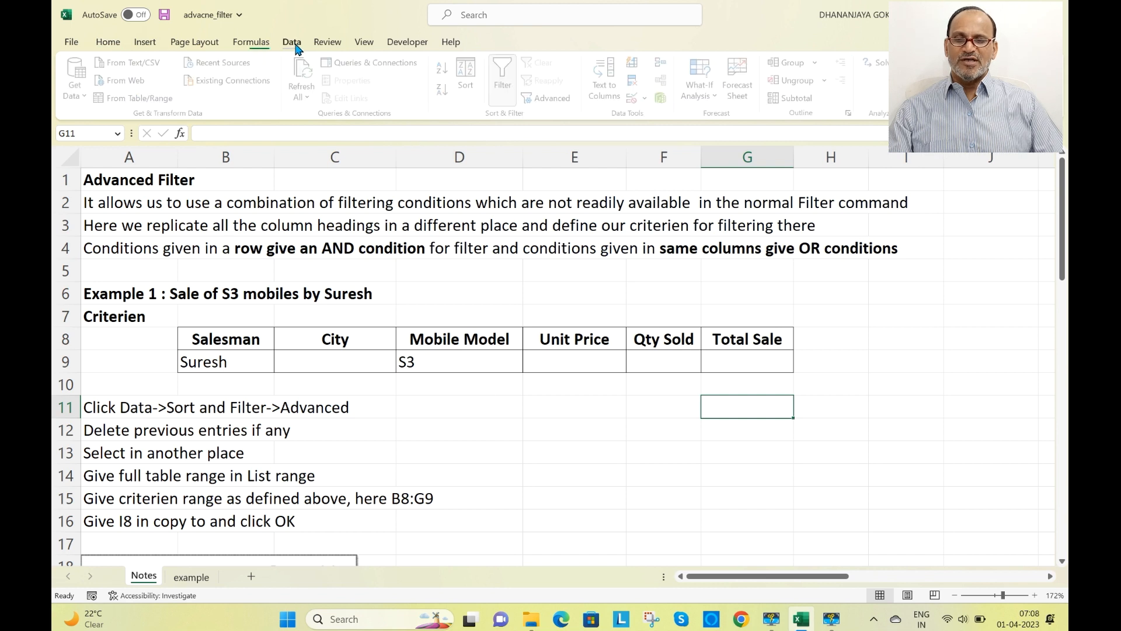
left_click(544, 104)
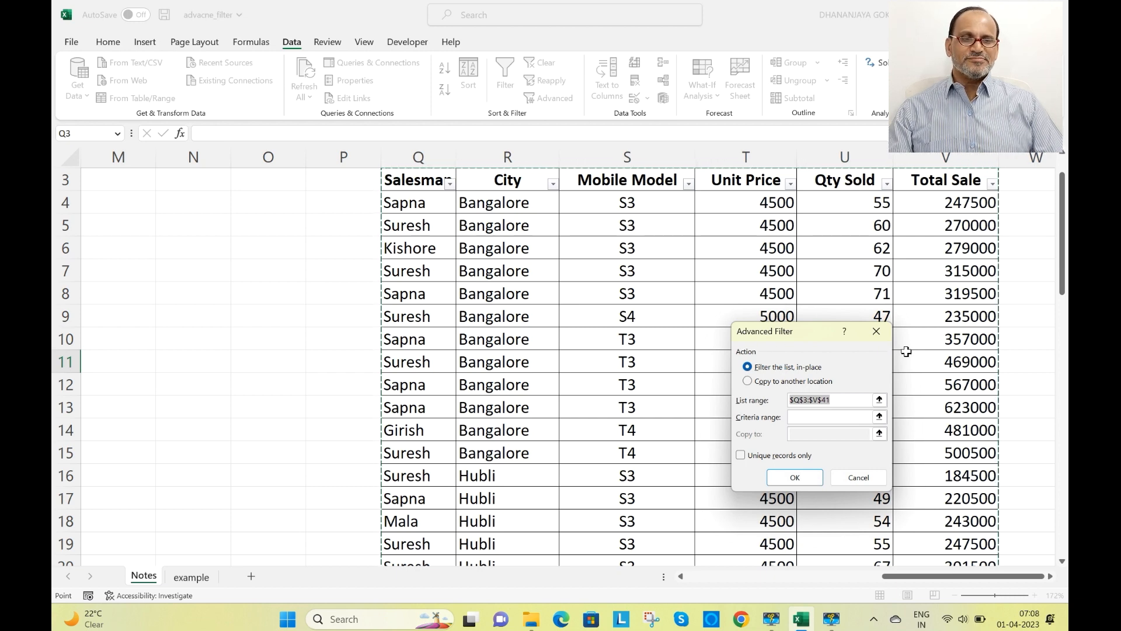
left_click(866, 479)
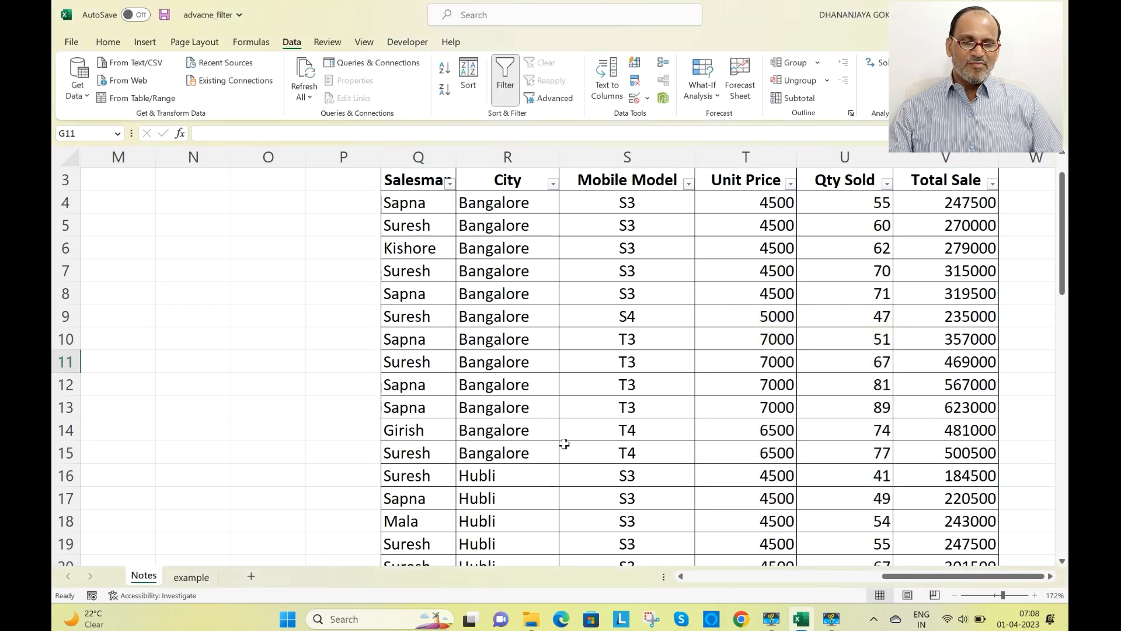
Step: Review the Advanced Filter instructions and the sample dialog settings on the Notes sheet
left_click_drag(1063, 270, 1063, 199)
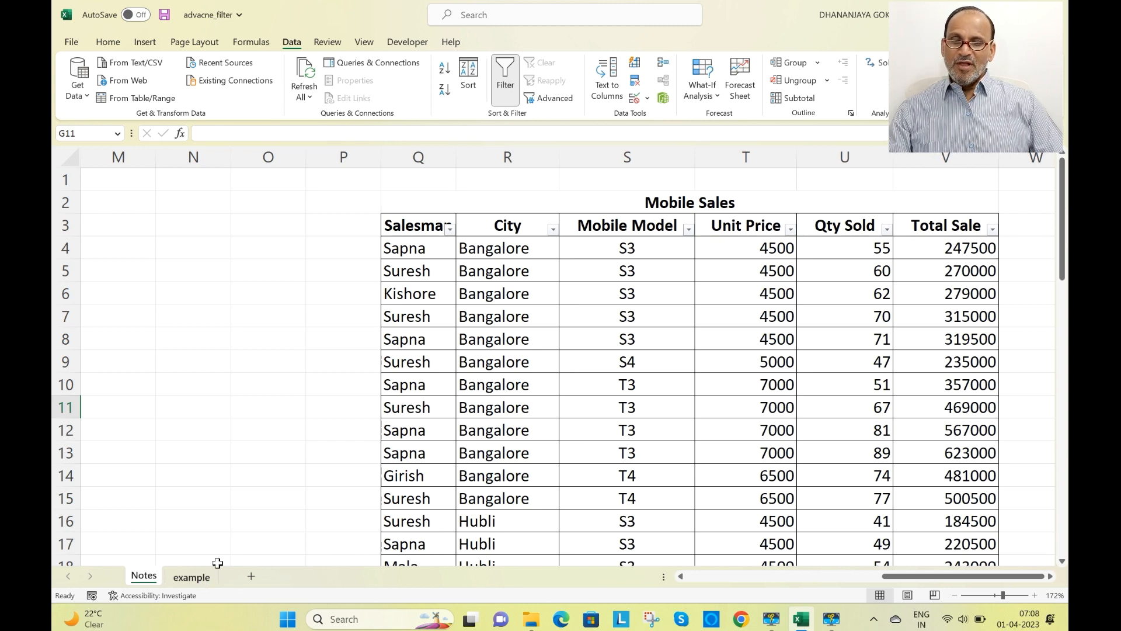
left_click_drag(893, 578, 696, 579)
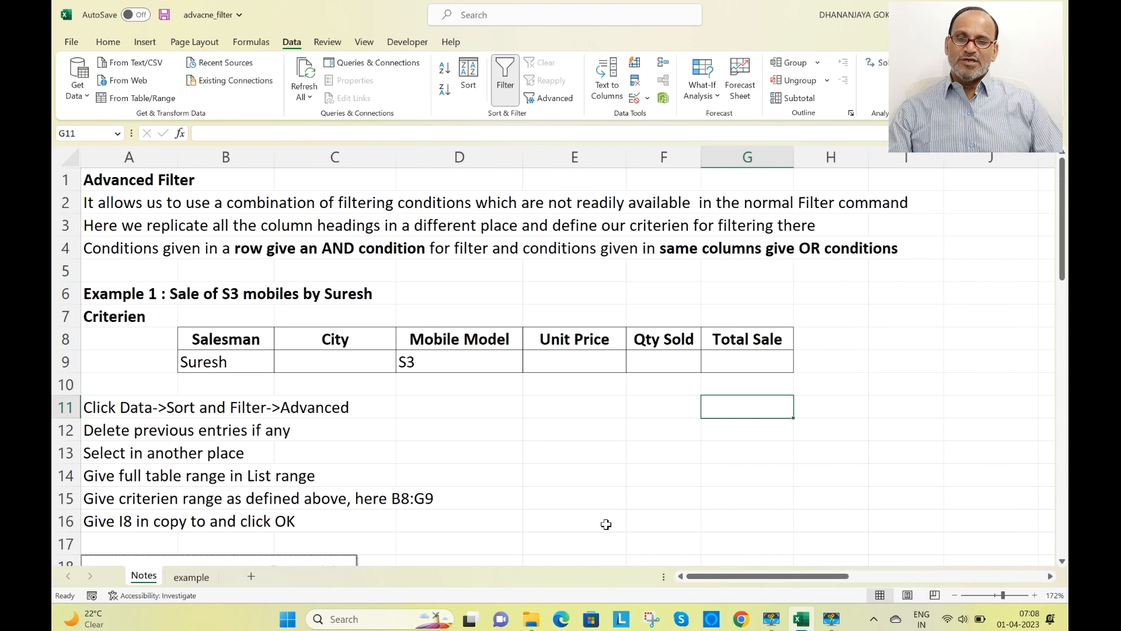
scroll(601, 500, "down", 3)
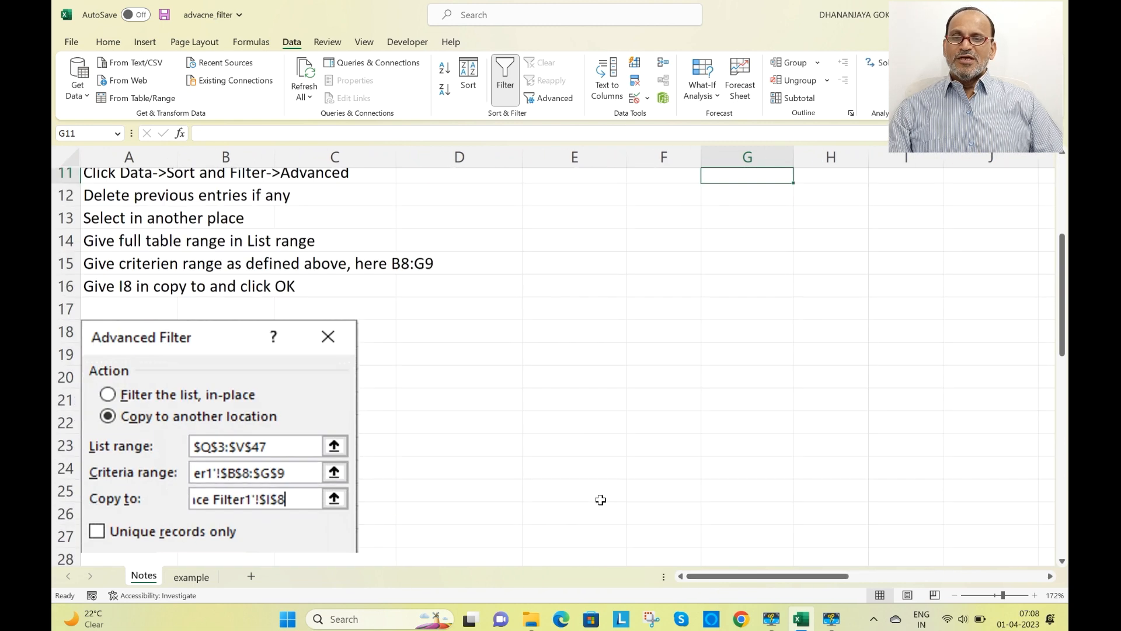
scroll(601, 500, "down", 2)
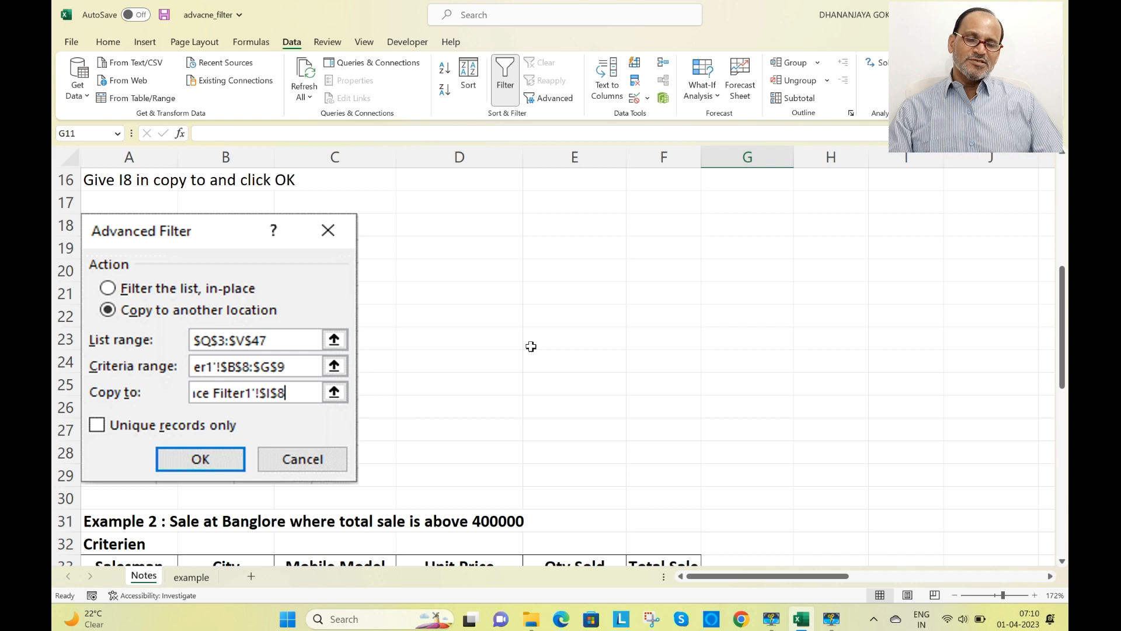
Step: Examine the Example 1 criteria in B8:G9, including the column headings and the Salesman and Mobile Model conditions
scroll(528, 344, "up", 5)
left_click_drag(220, 342, 748, 338)
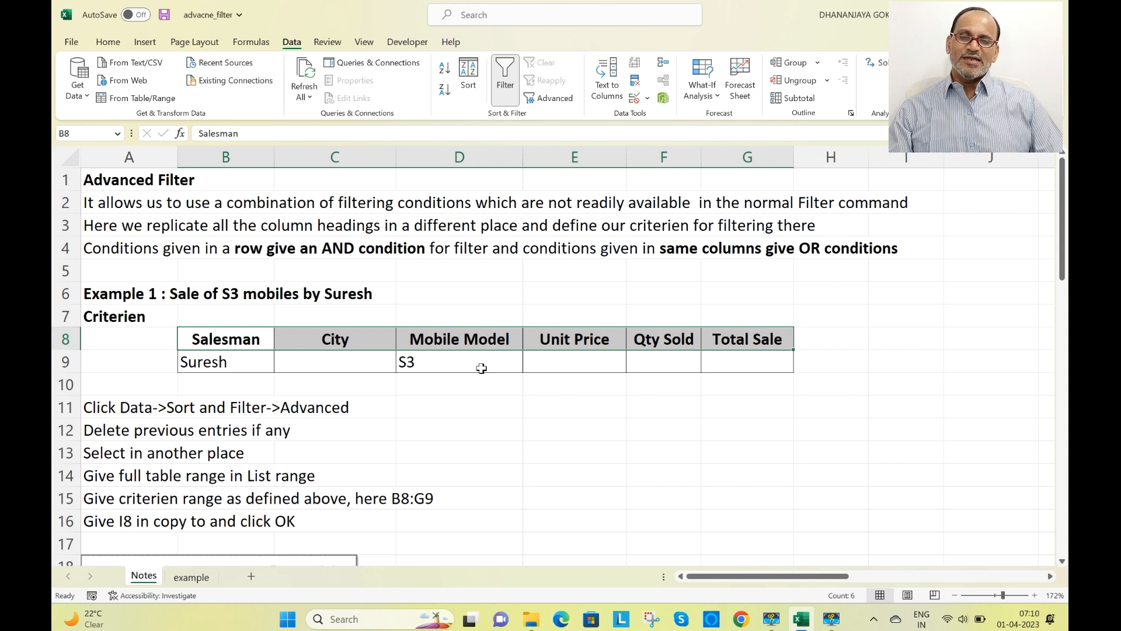
left_click(231, 366)
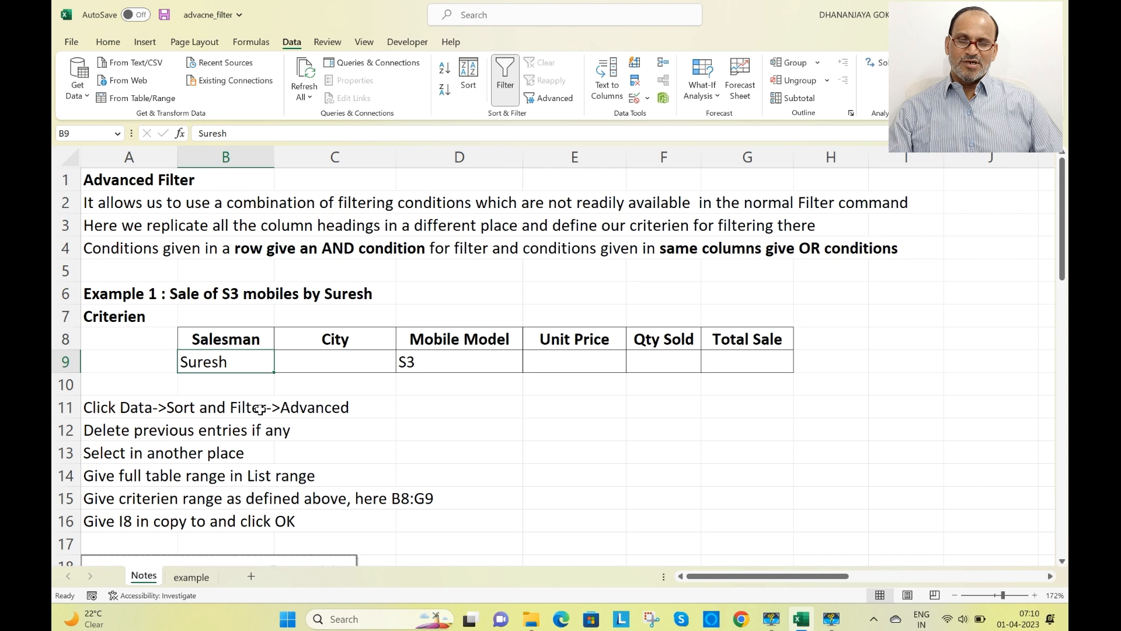
left_click(239, 339)
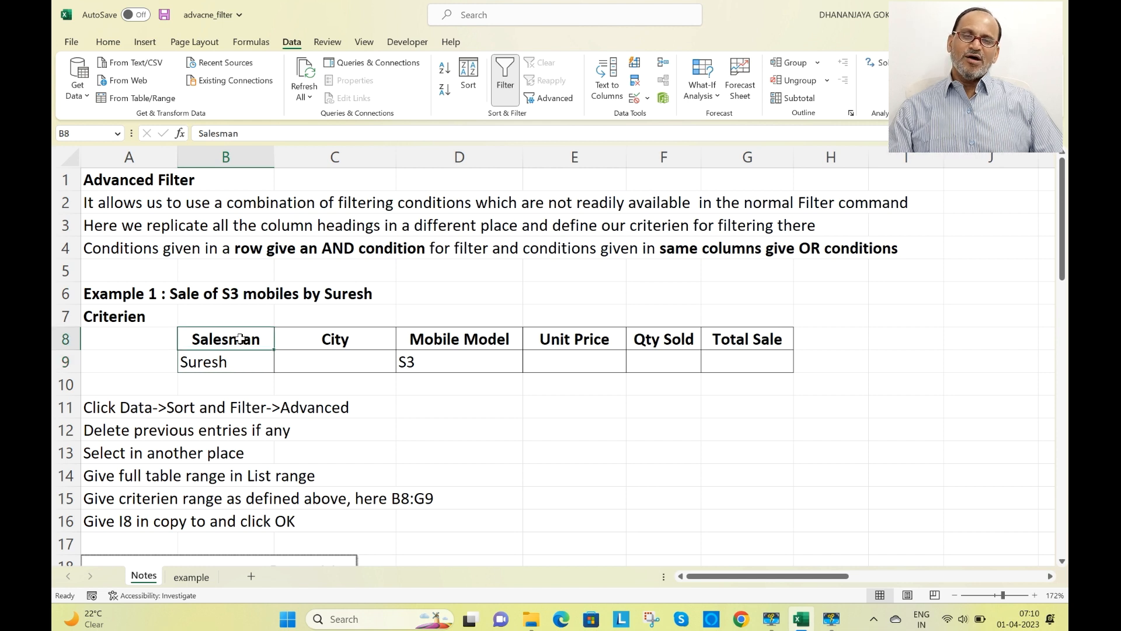
left_click(225, 362)
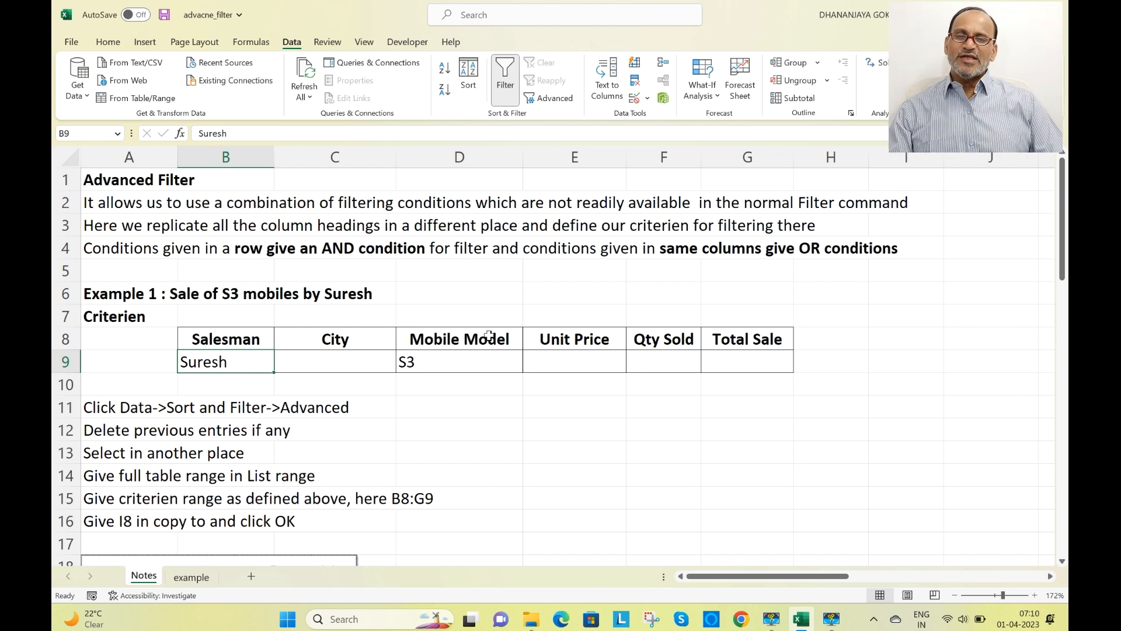
left_click(429, 361)
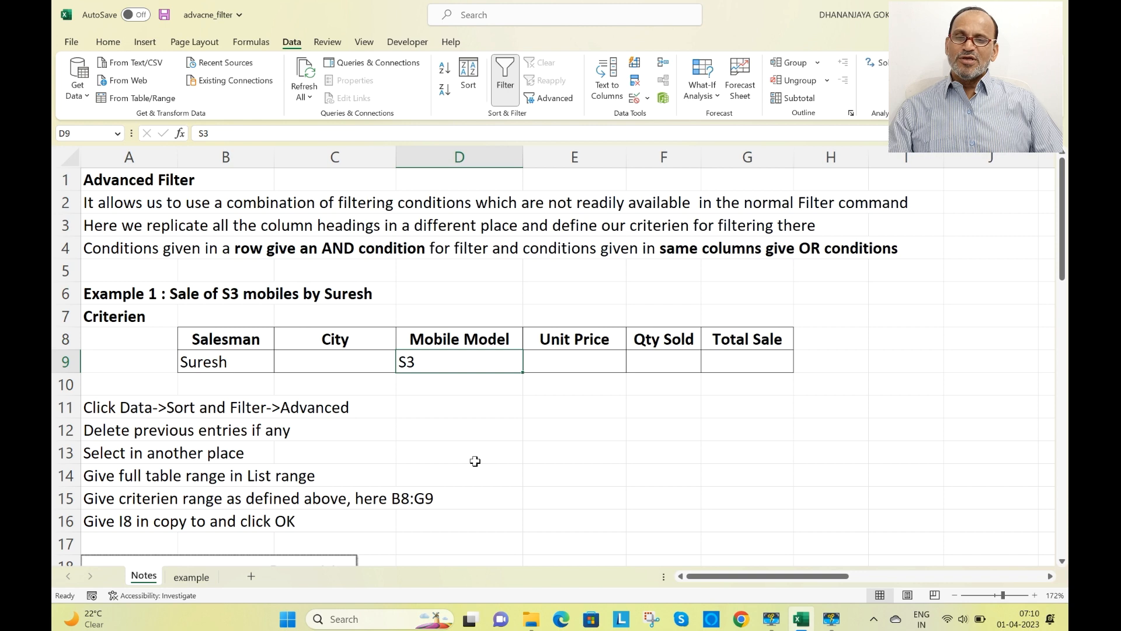
Step: Examine the Example 2 criteria range A33:F34, which combines the City Bangalore with Total Sale >400000
scroll(475, 461, "down", 5)
scroll(475, 462, "down", 3)
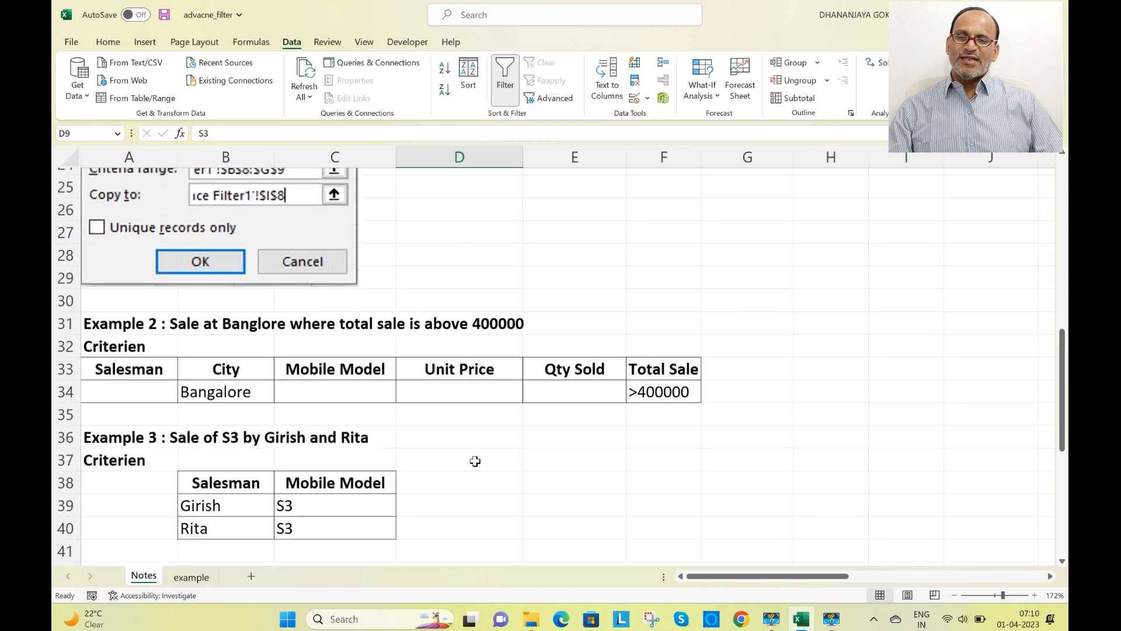
scroll(495, 418, "up", 2)
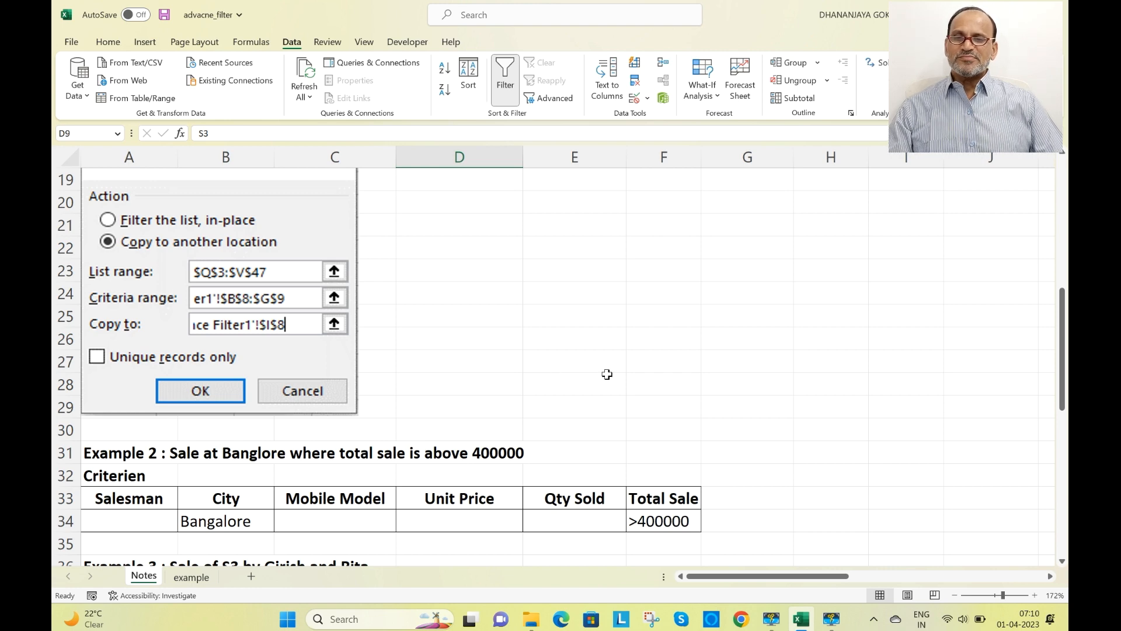
scroll(589, 379, "down", 3)
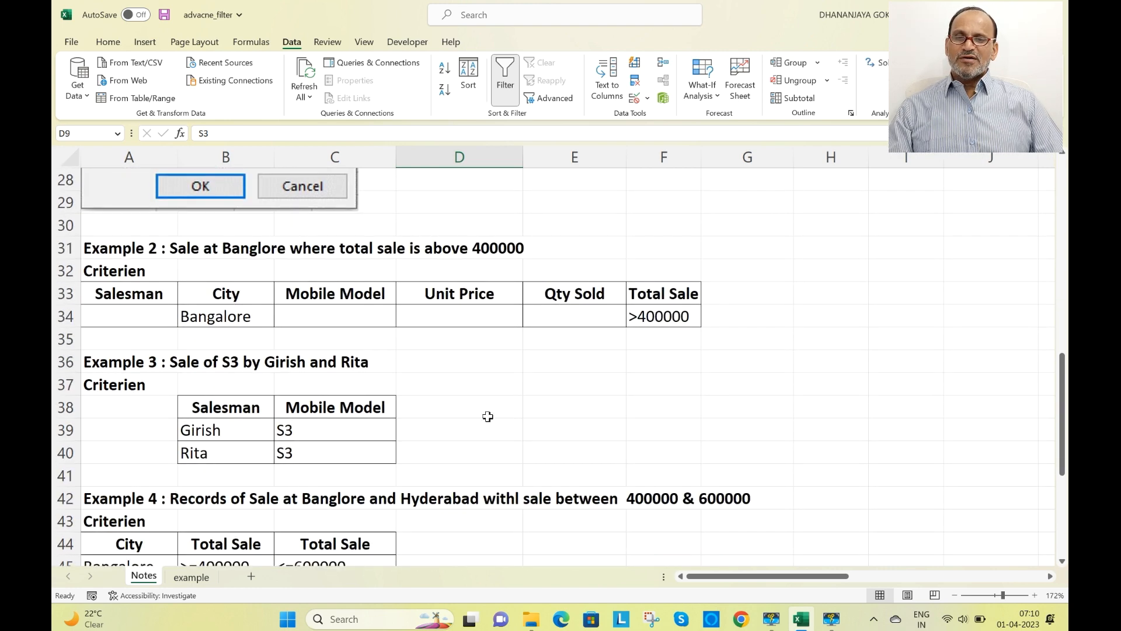
scroll(489, 409, "down", 1)
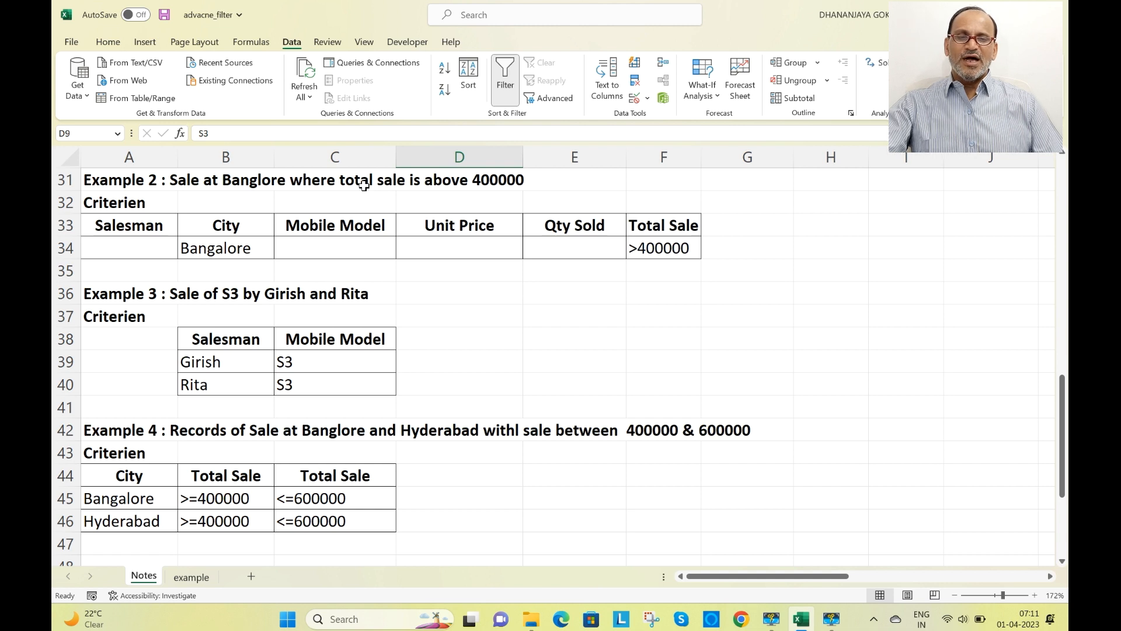
left_click(659, 253)
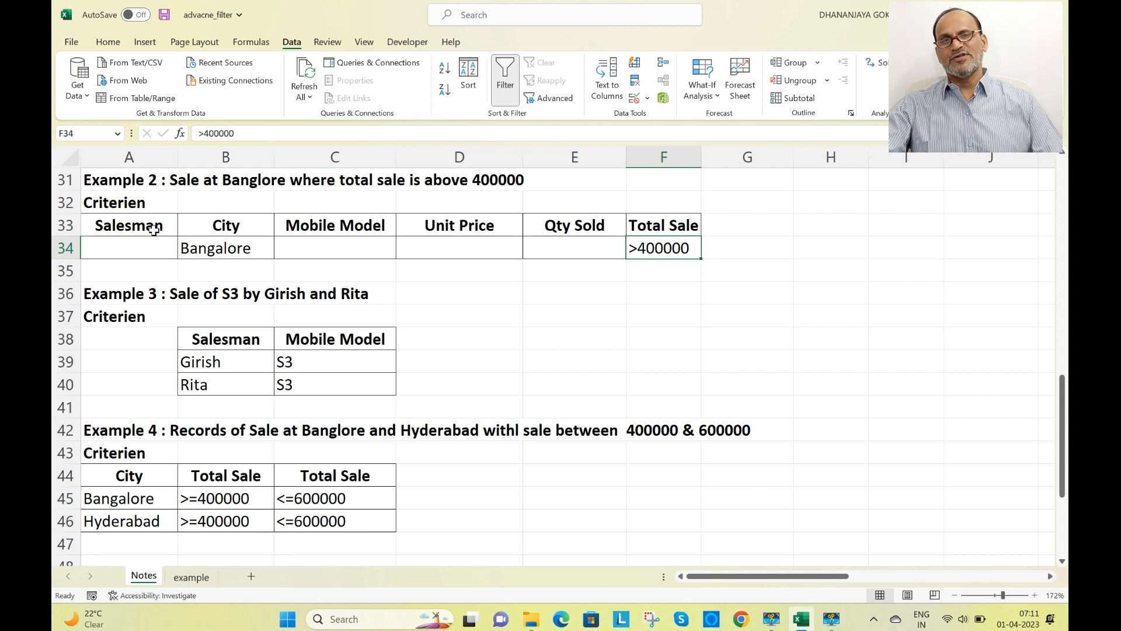
left_click(130, 229)
left_click_drag(130, 230, 641, 244)
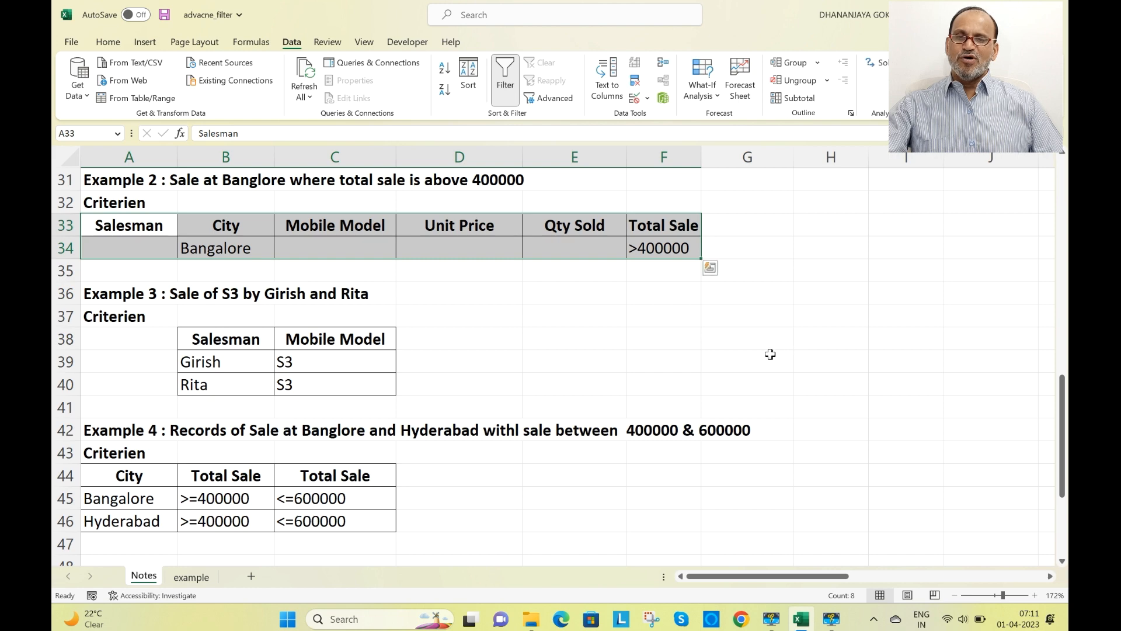
left_click(666, 359)
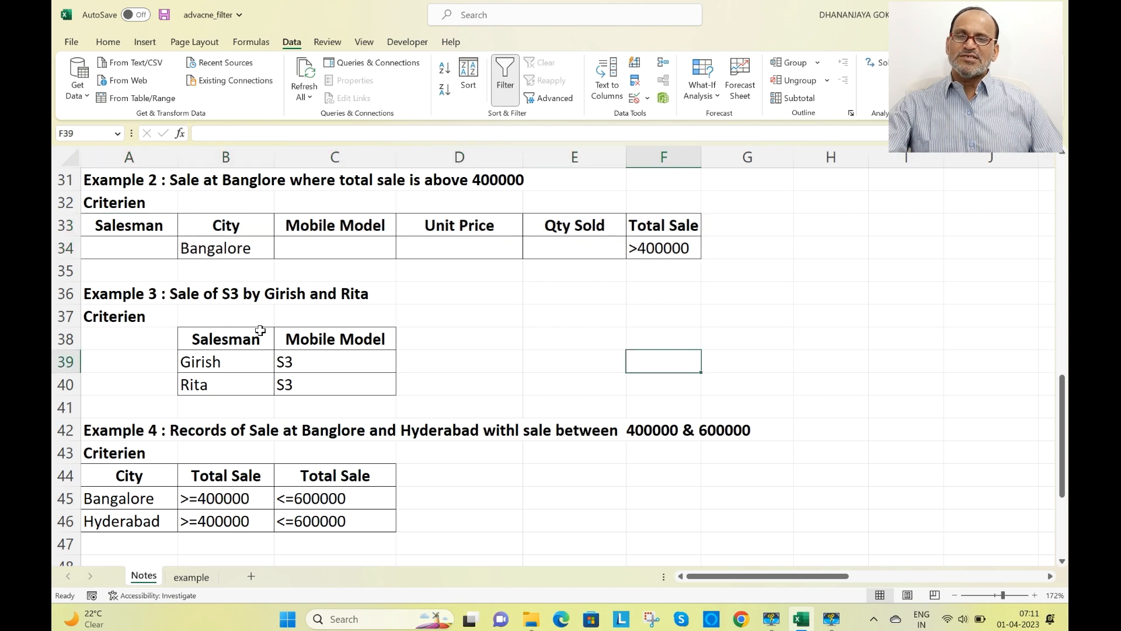
Step: Examine the Example 3 criteria in B38:C40, comparing the two salesman rows that each pair with Mobile Model S3
scroll(554, 347, "down", 2)
scroll(555, 345, "up", 1)
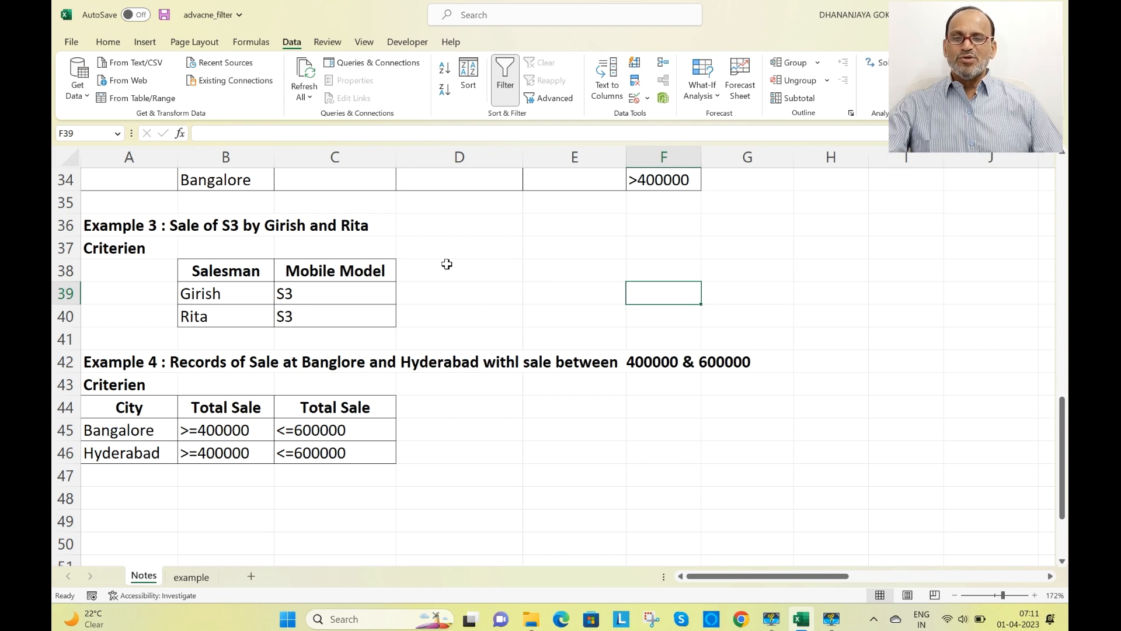
scroll(448, 264, "up", 2)
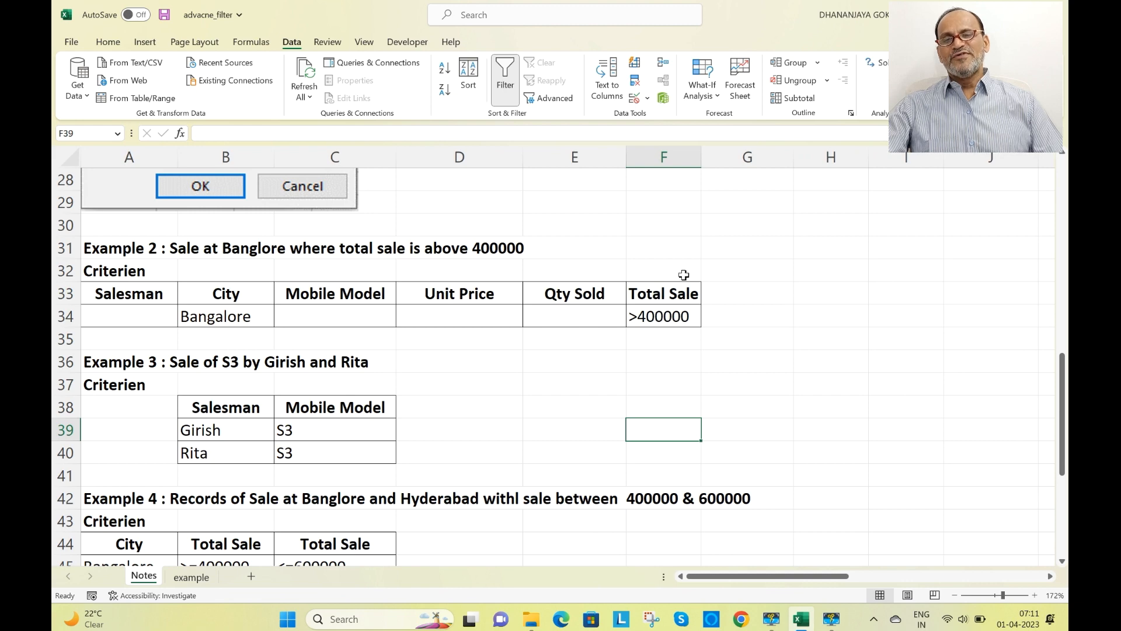
scroll(535, 388, "down", 2)
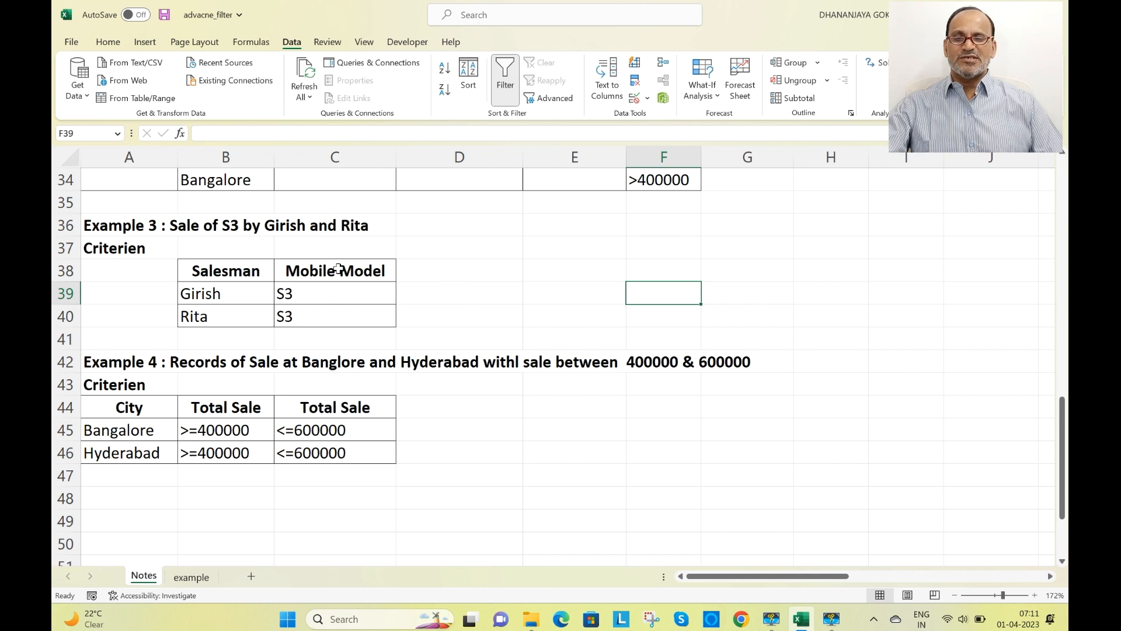
left_click(260, 276)
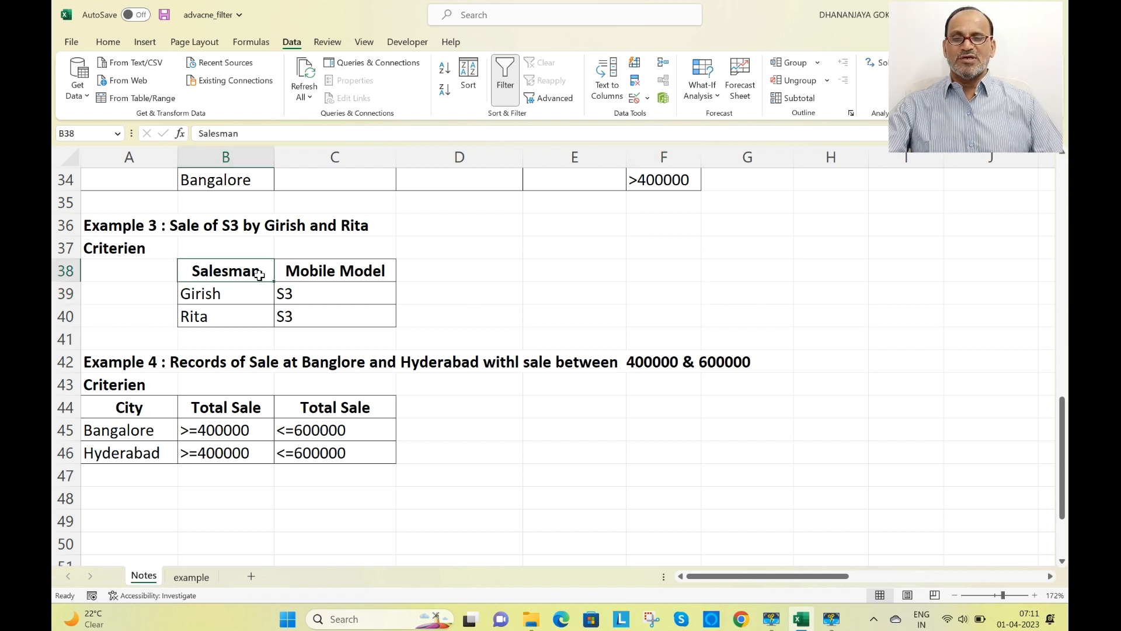
left_click(357, 270)
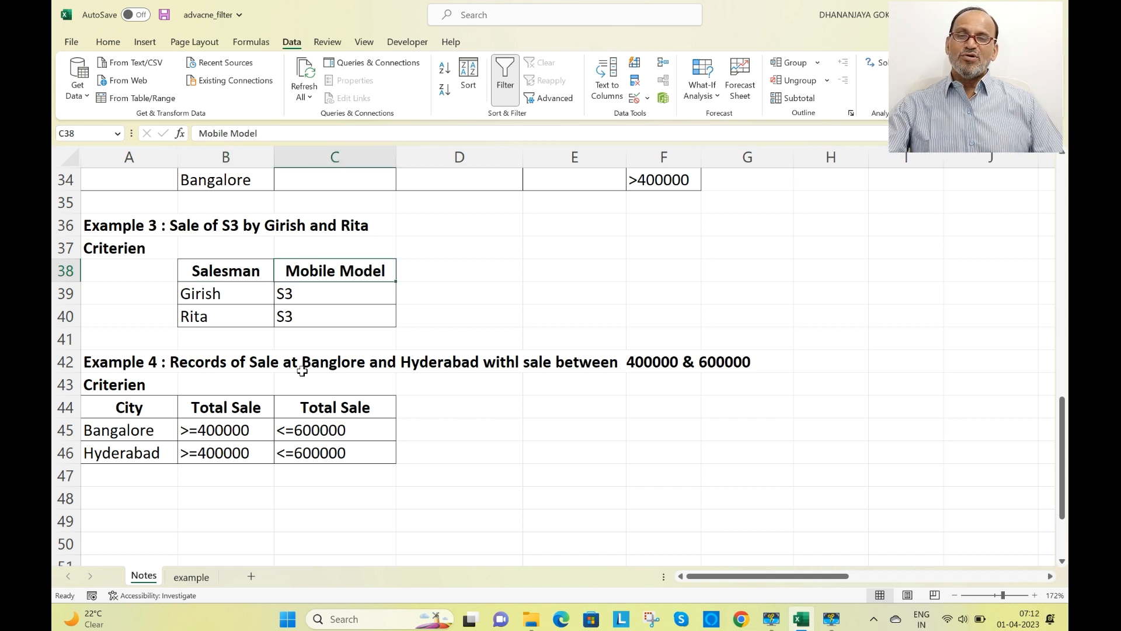
left_click(218, 295)
left_click(219, 320)
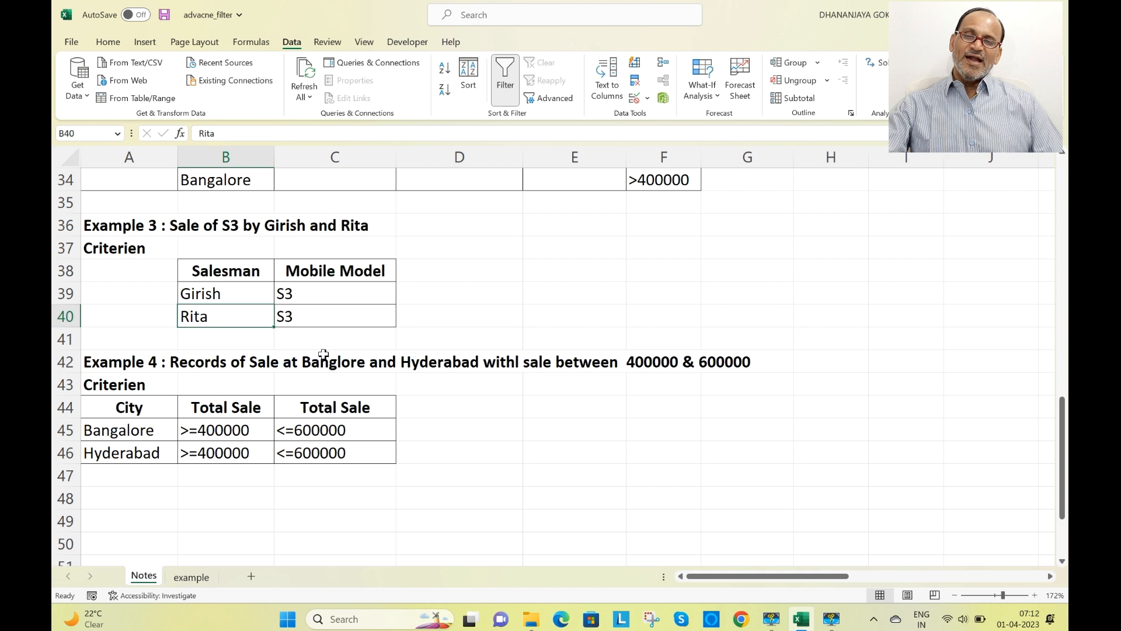
left_click(210, 293)
left_click_drag(240, 295, 314, 295)
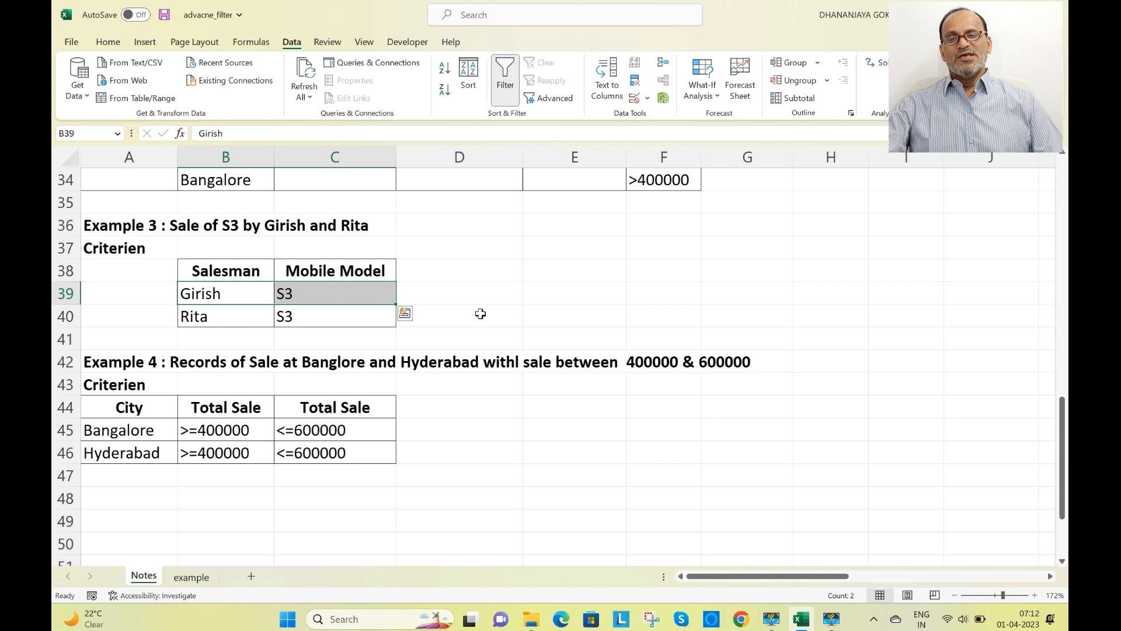
left_click(505, 308)
left_click(251, 292)
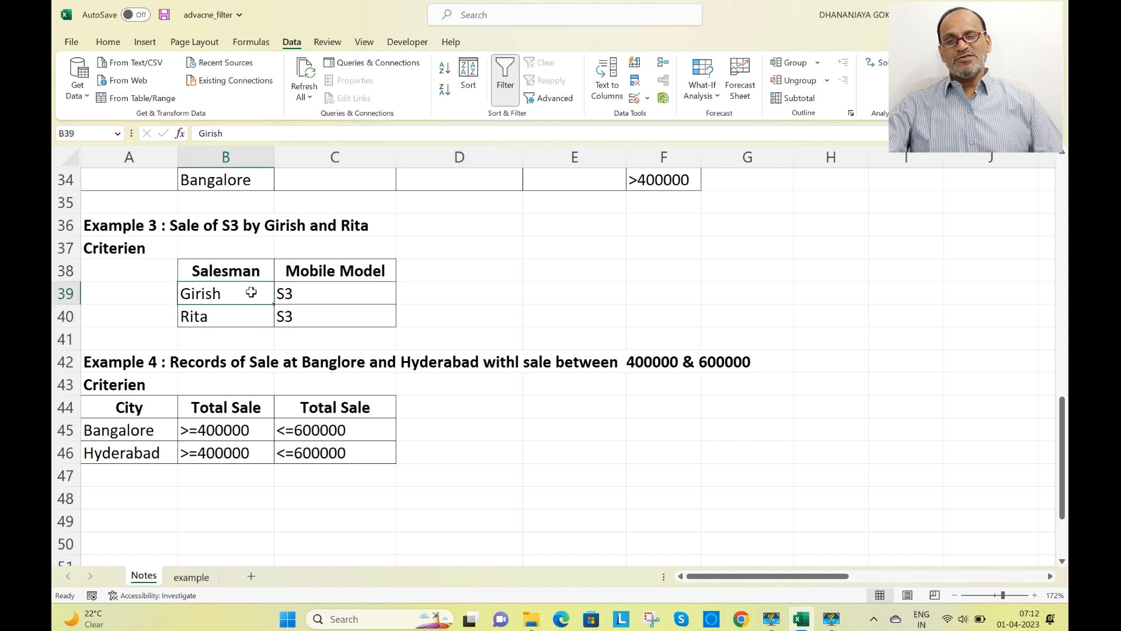
left_click(322, 290)
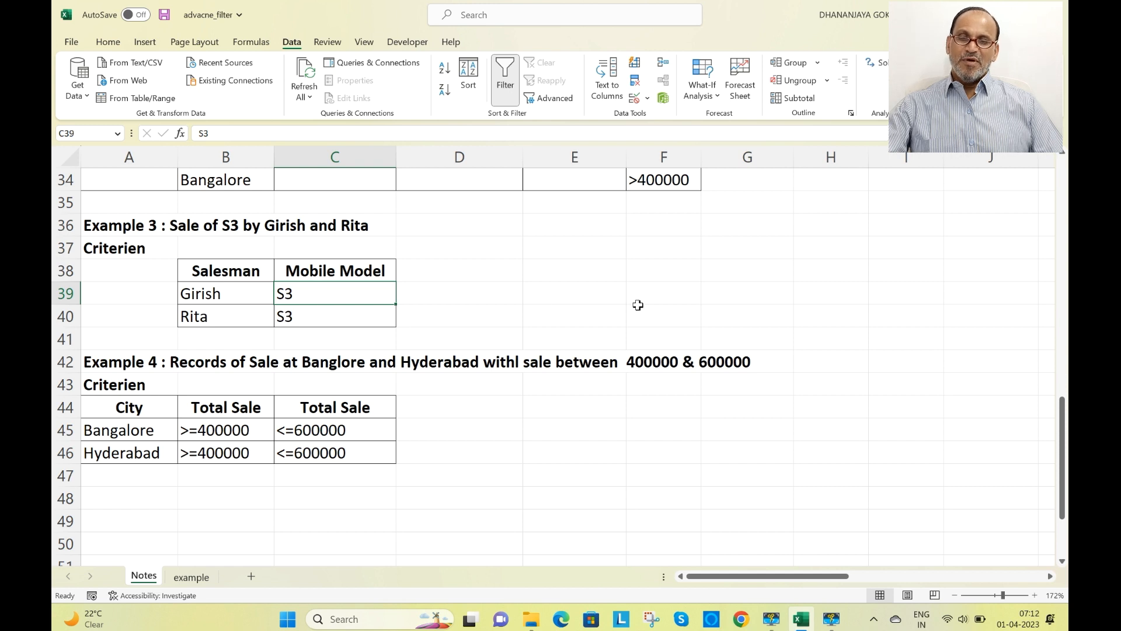
left_click(252, 325)
left_click(323, 315)
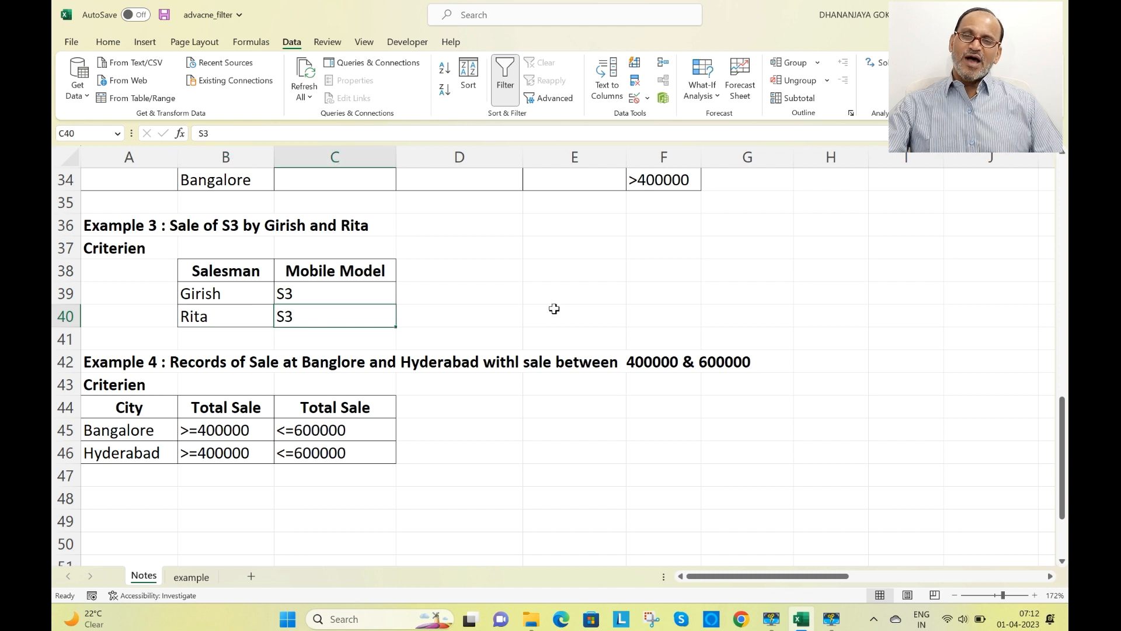
left_click_drag(219, 293, 325, 296)
left_click_drag(224, 325, 338, 321)
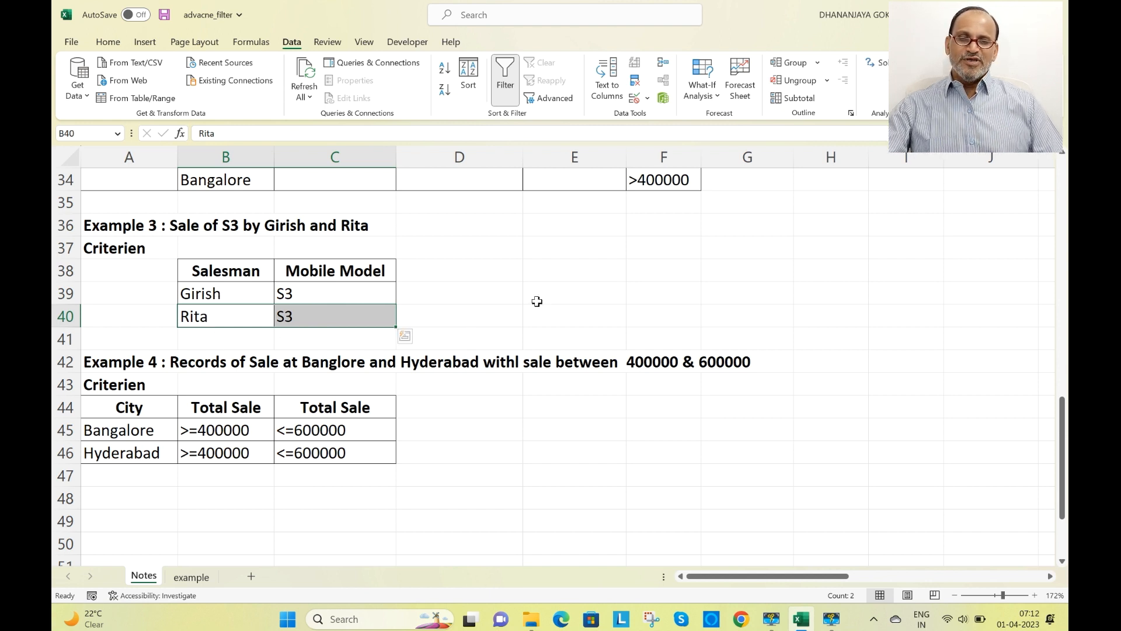
Step: Examine the Example 4 criteria in A44:C46, comparing the repeated Total Sale headings and the Bangalore and Hyderabad rows
left_click(508, 447)
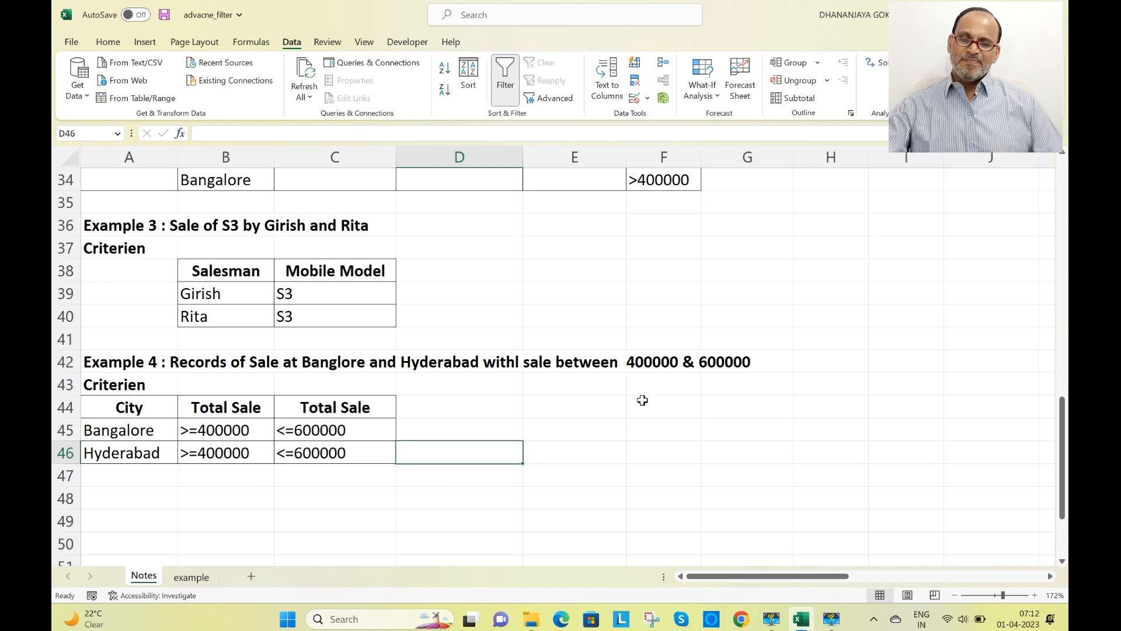
left_click(245, 410)
left_click(343, 410)
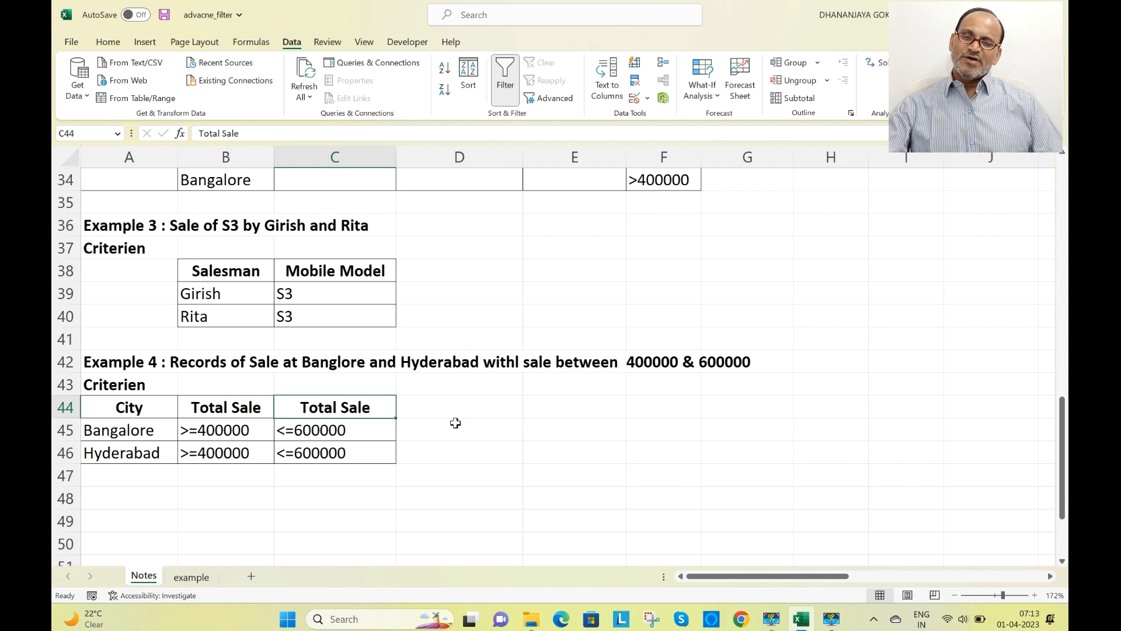
left_click(109, 433)
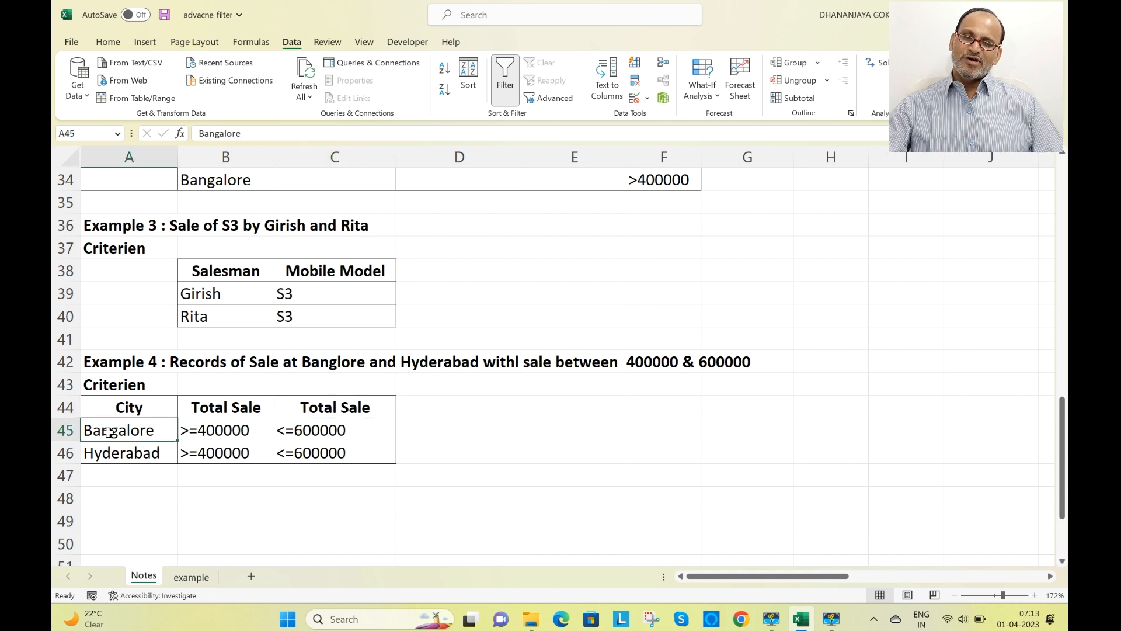
left_click(130, 461)
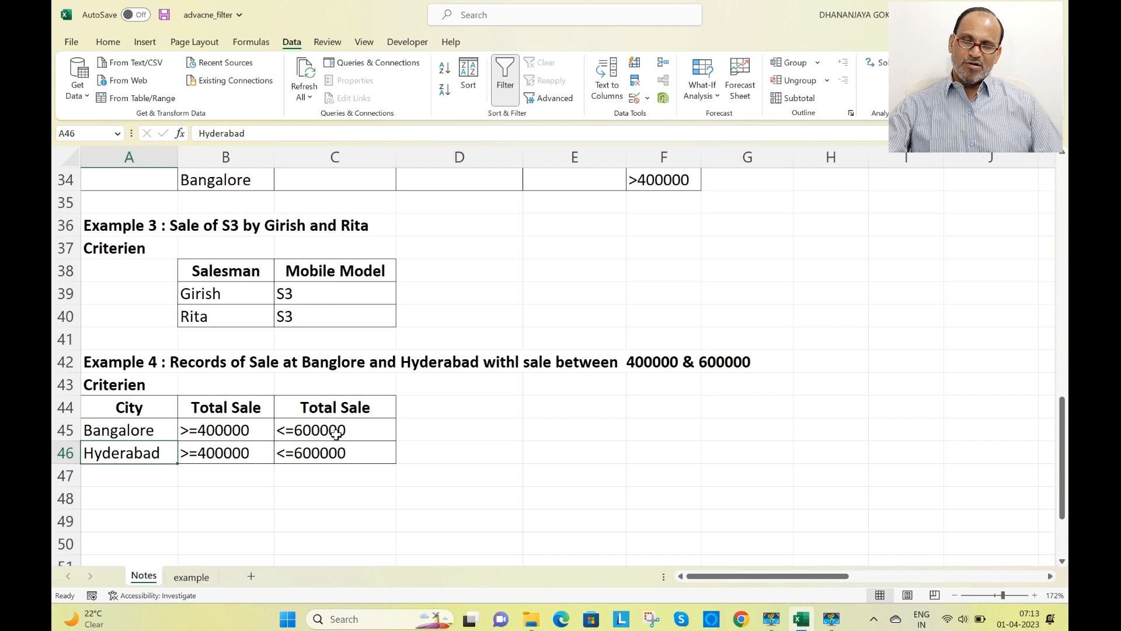
left_click_drag(137, 437, 313, 430)
left_click(152, 459)
left_click_drag(152, 460, 318, 455)
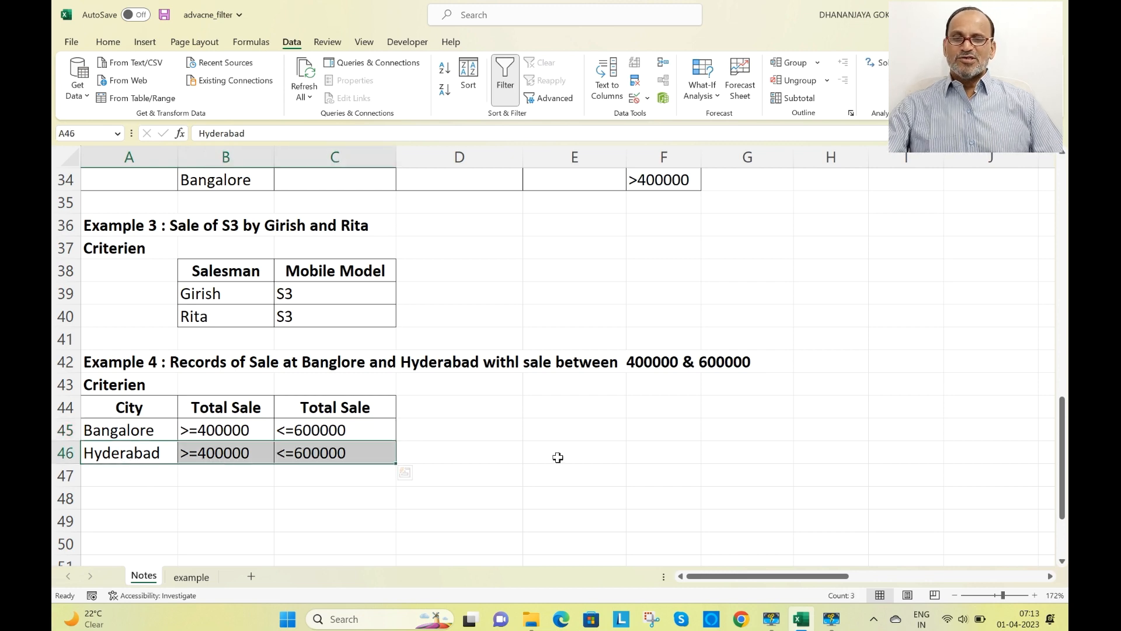
Step: On the example sheet, select the whole Mobile Sales table and start Advanced Filter on it
left_click(193, 577)
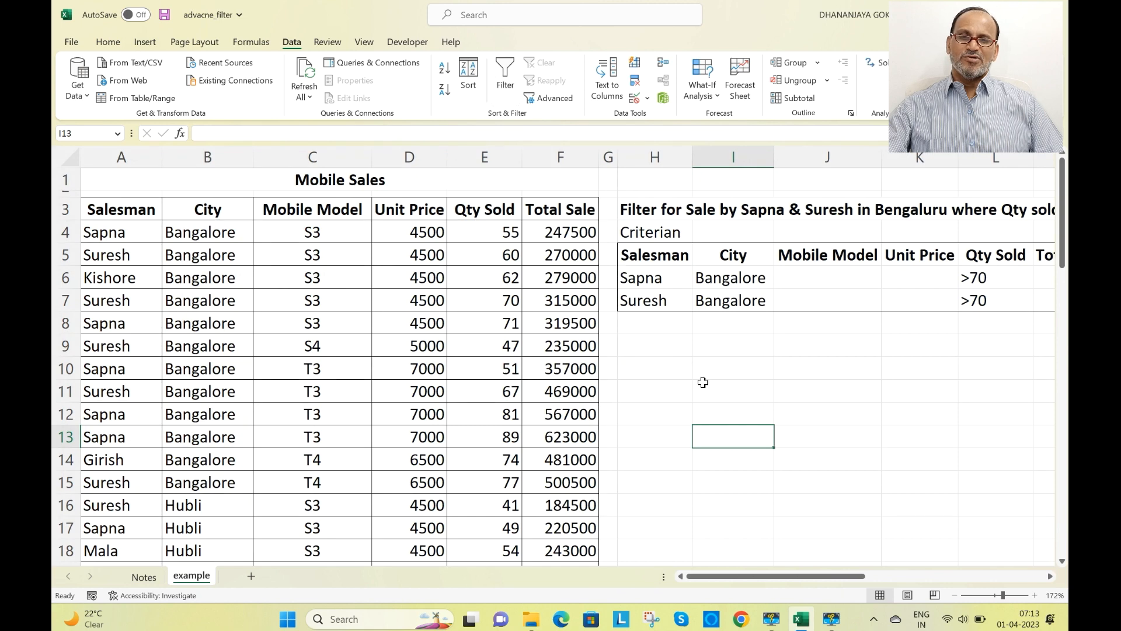
left_click(362, 391)
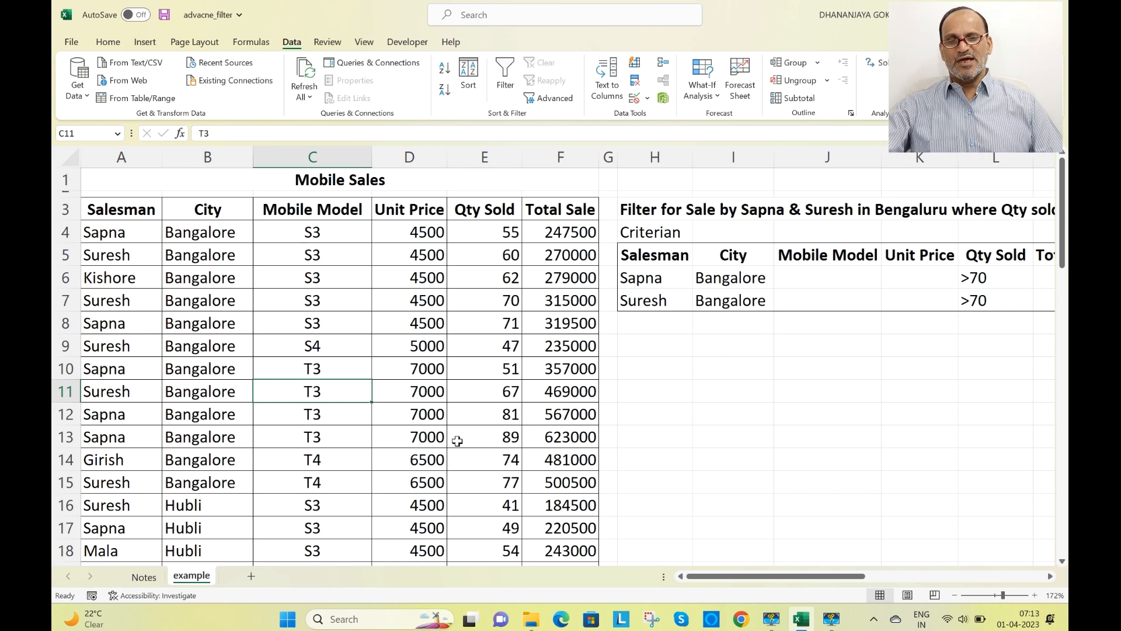
left_click(330, 409)
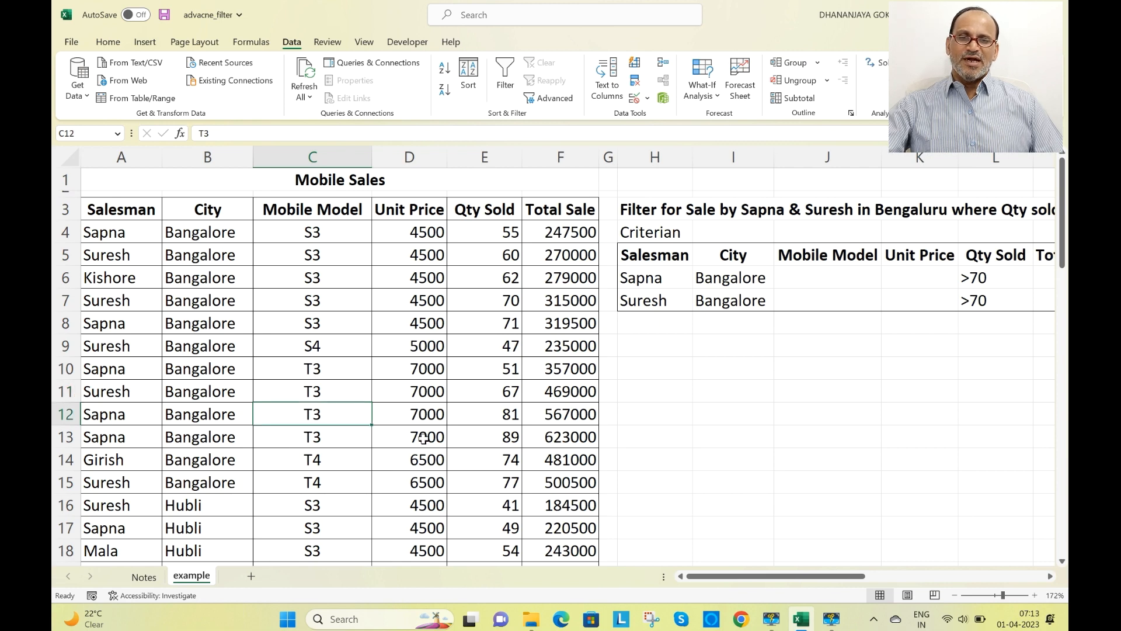
key("ctrl+a")
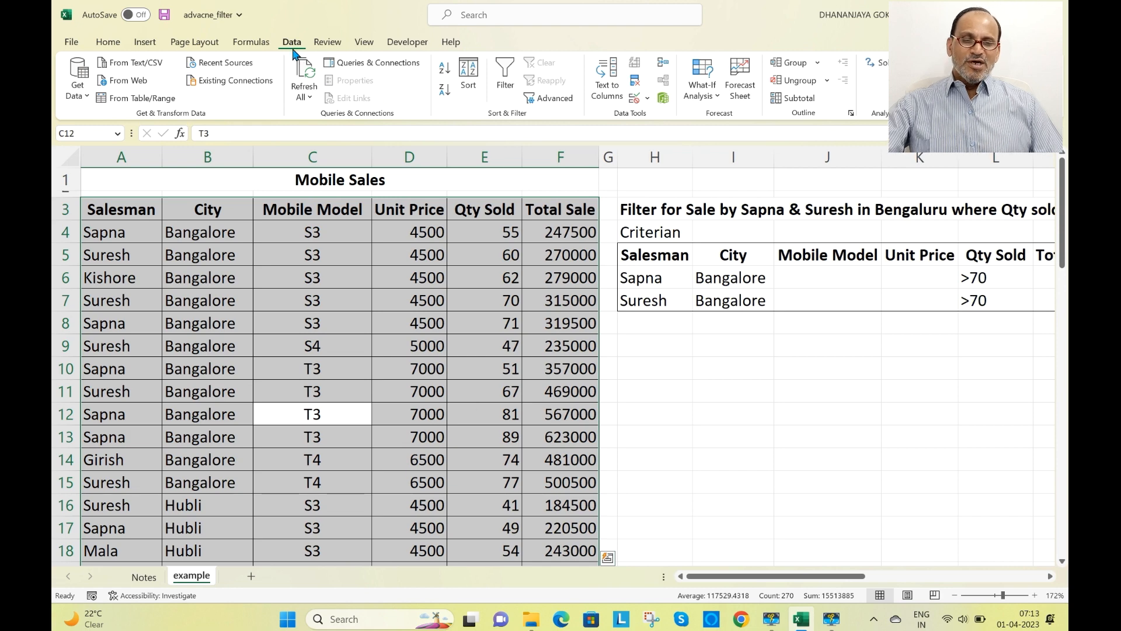
left_click(555, 102)
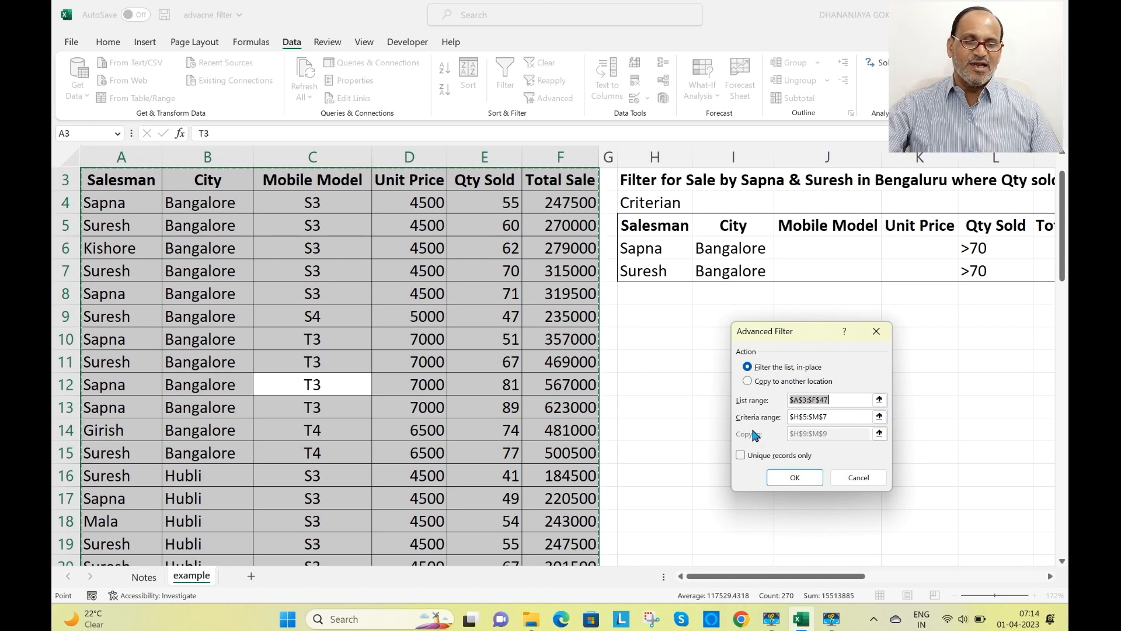
Step: Replace the Advanced Filter criteria range with H5:M7, including the headings and both salesman rows
left_click(833, 418)
key("BackSpace")
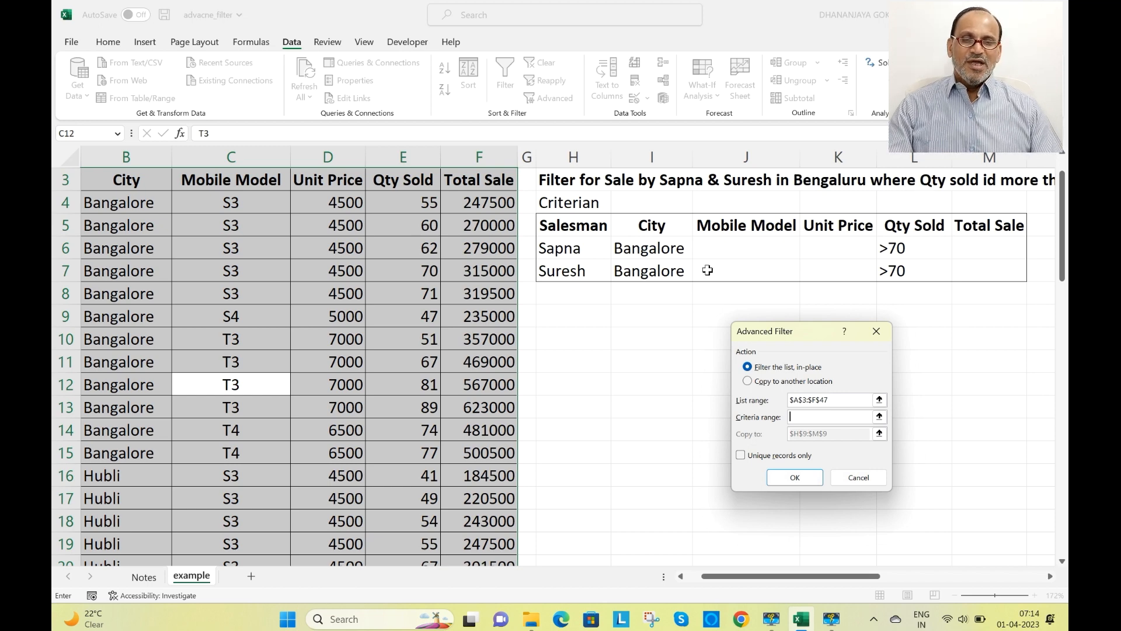
left_click(564, 250)
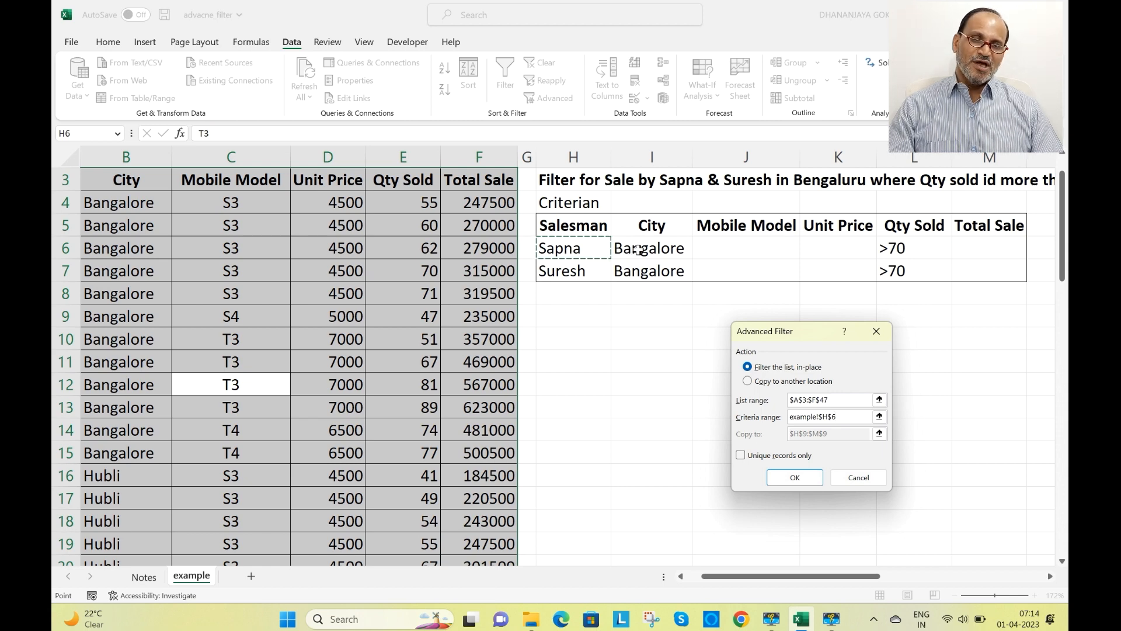
key("BackSpace")
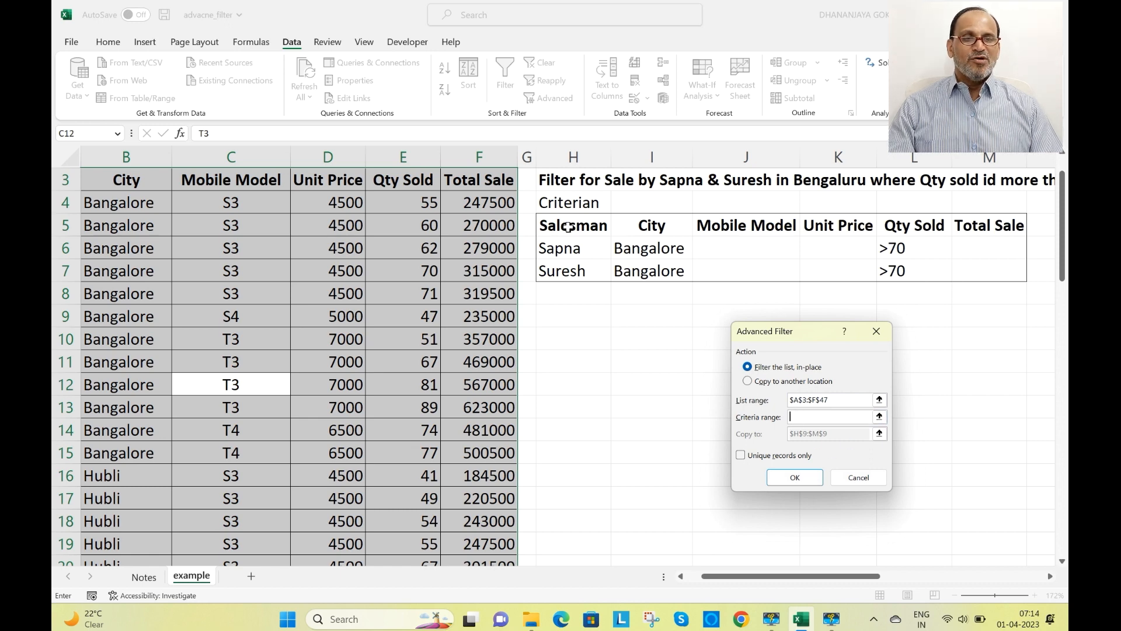
left_click(570, 228)
left_click_drag(570, 228, 590, 261)
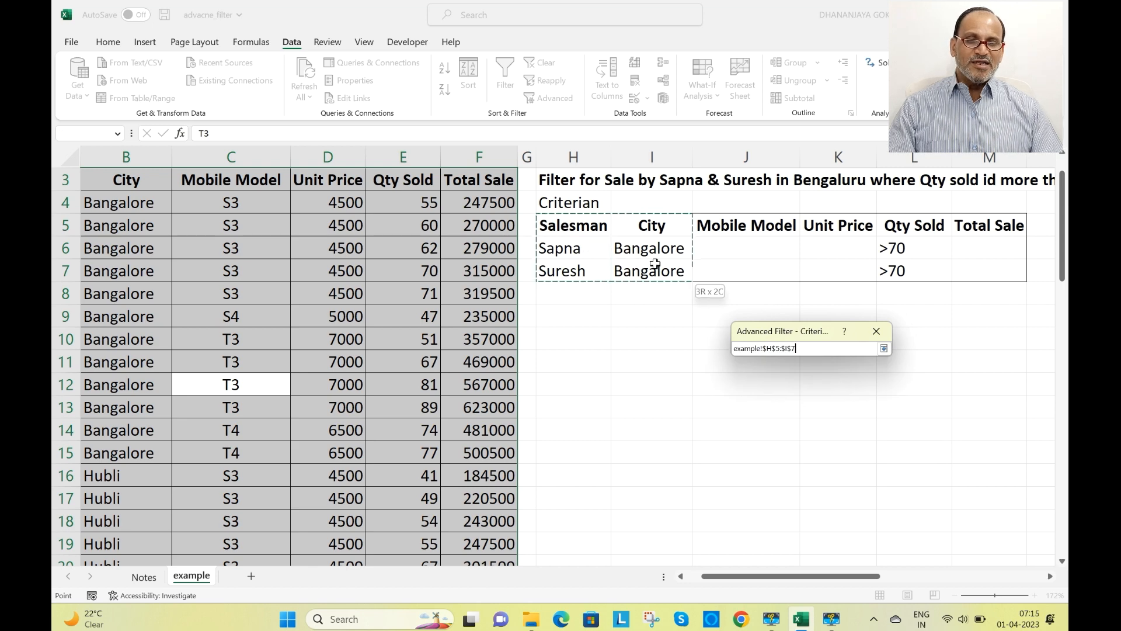
left_click_drag(948, 271, 979, 272)
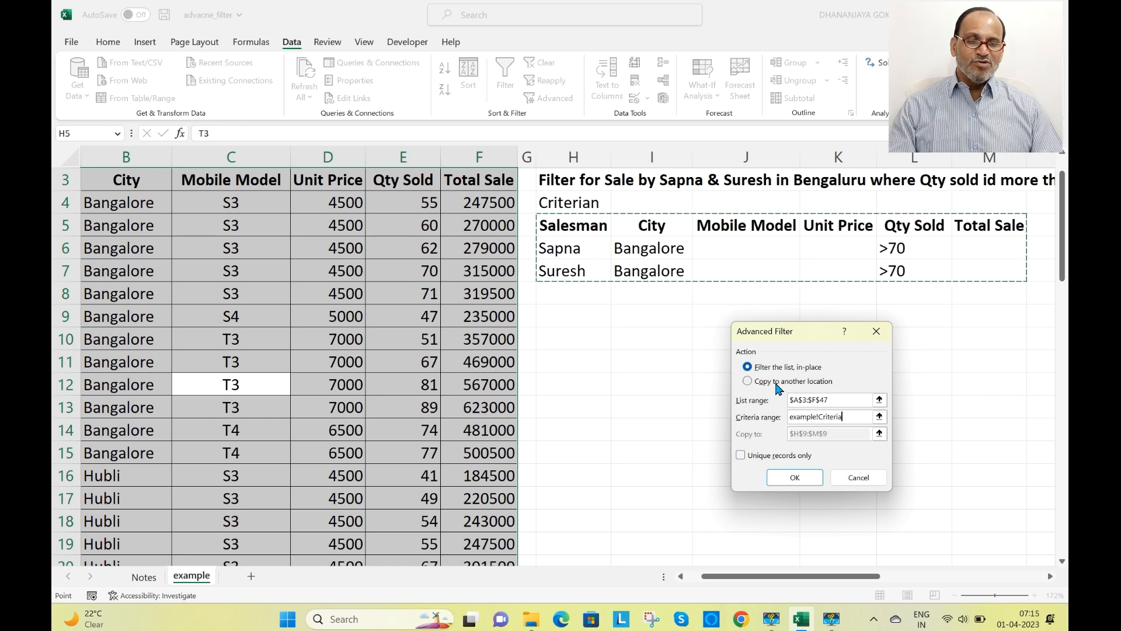
Step: Set the filter to copy its records to another location starting at H9, run it, and check the extracted City values
left_click(747, 382)
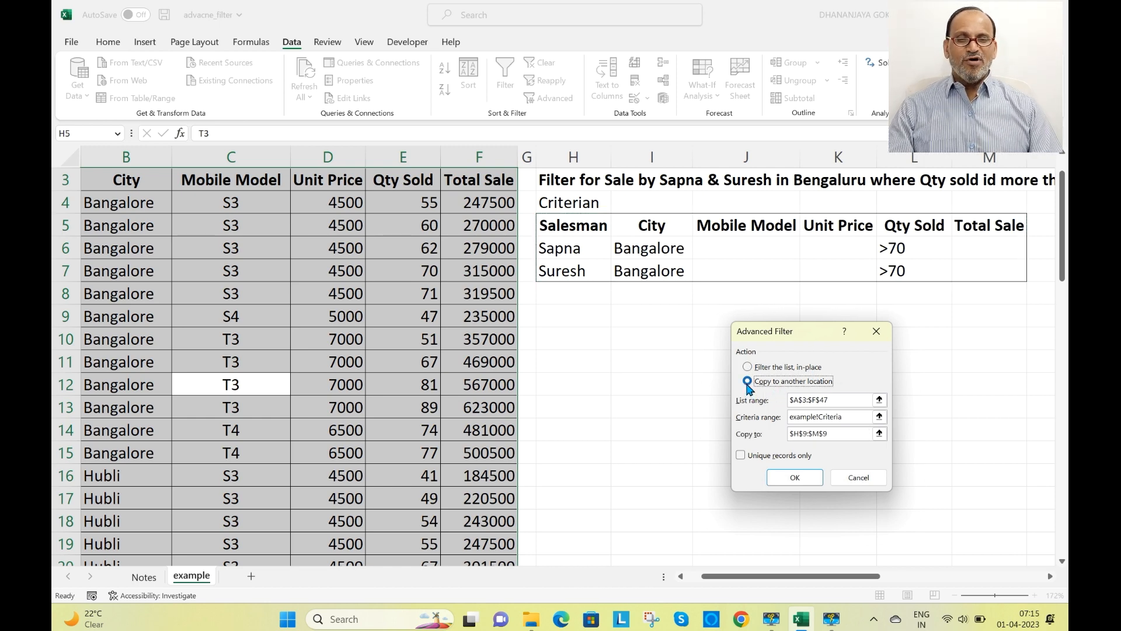
left_click(837, 433)
key("BackSpace")
key("BackSpace")
key("BackSpace")
key("BackSpace")
key("BackSpace")
key("BackSpace")
key("BackSpace")
key("BackSpace")
key("BackSpace")
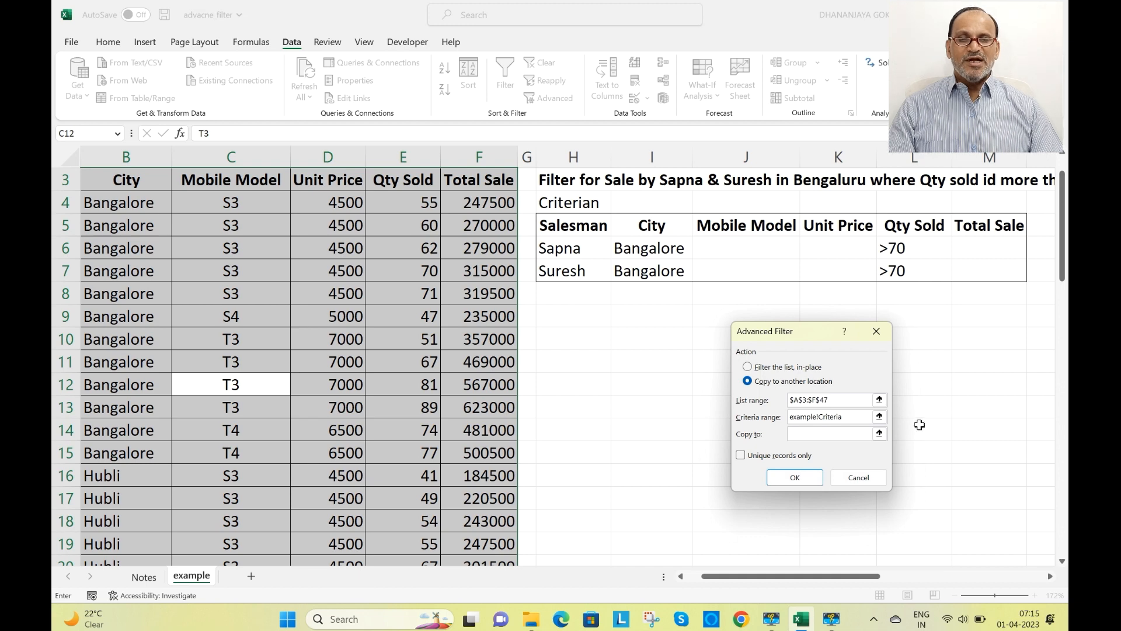
left_click(571, 319)
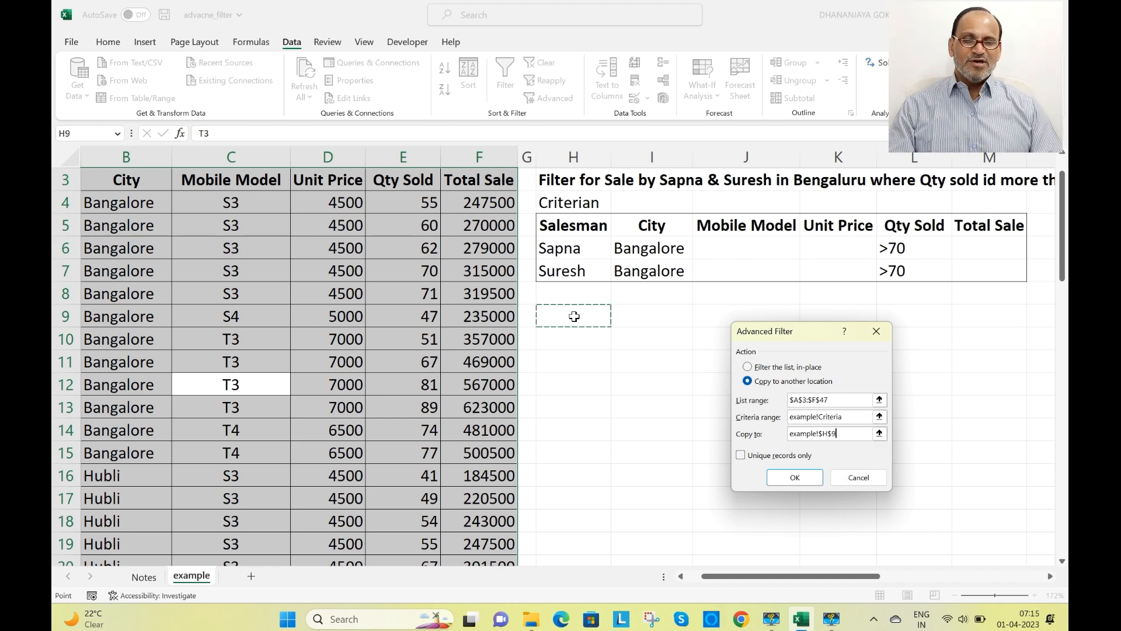
left_click(782, 477)
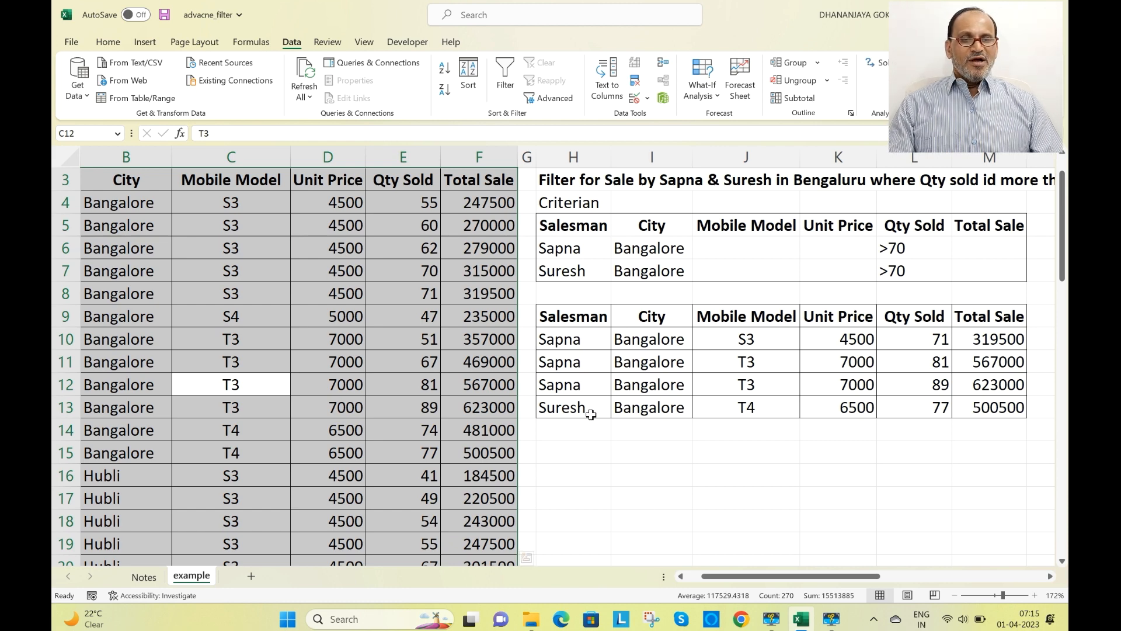
left_click_drag(643, 347, 649, 403)
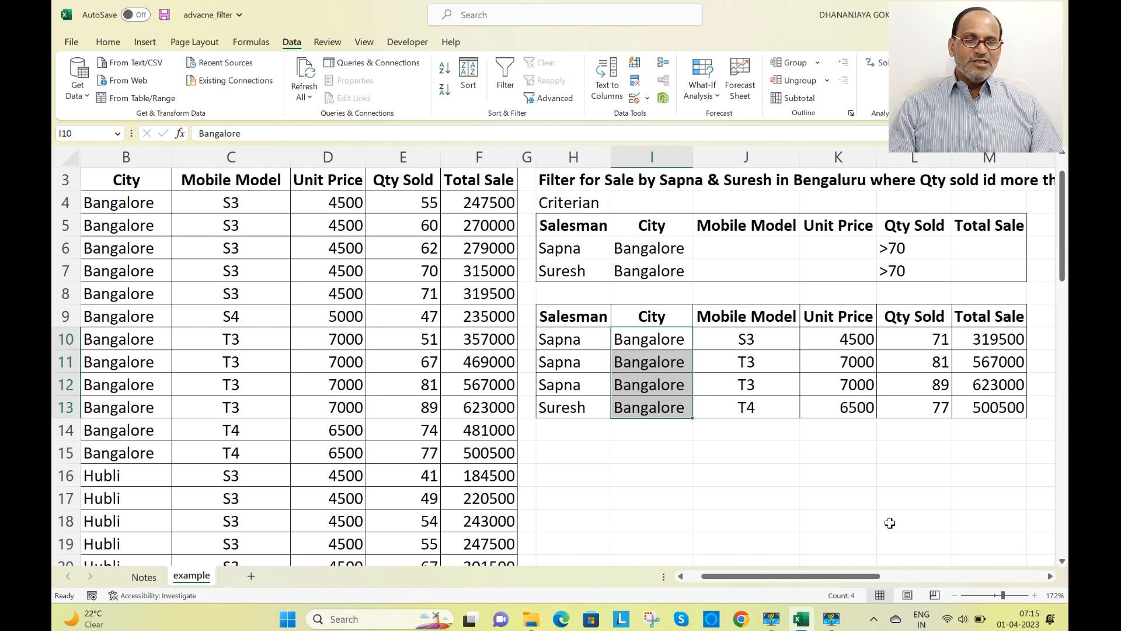
key("ctrl+v")
left_click(826, 522)
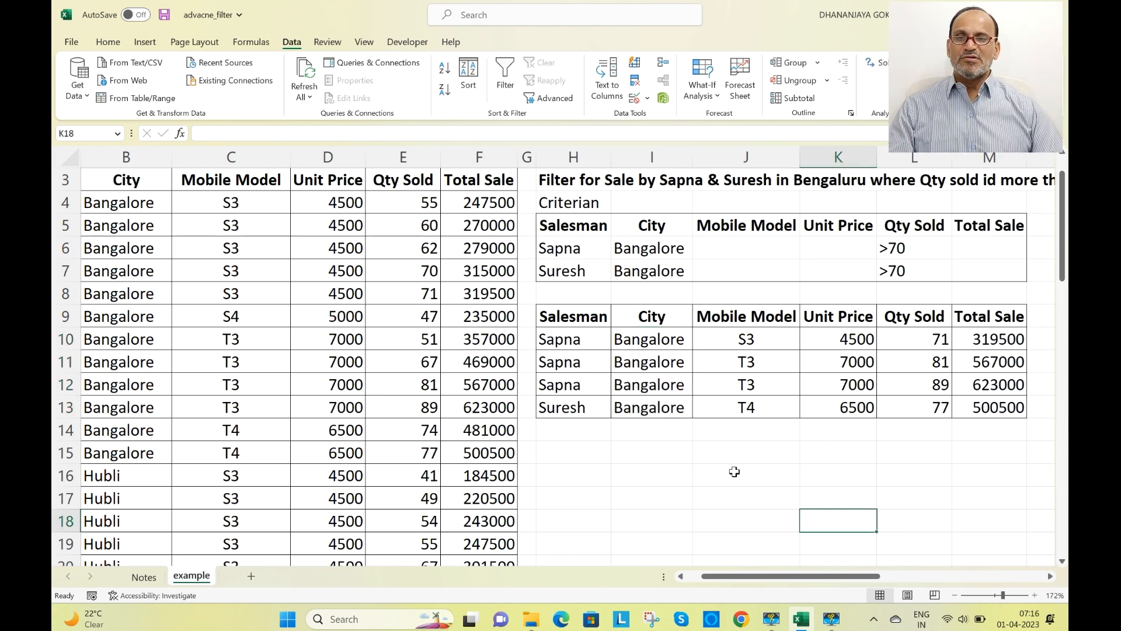
Step: Delete the extracted records in H9:M13 and remove all borders from that range
left_click_drag(554, 320, 963, 399)
key("Delete")
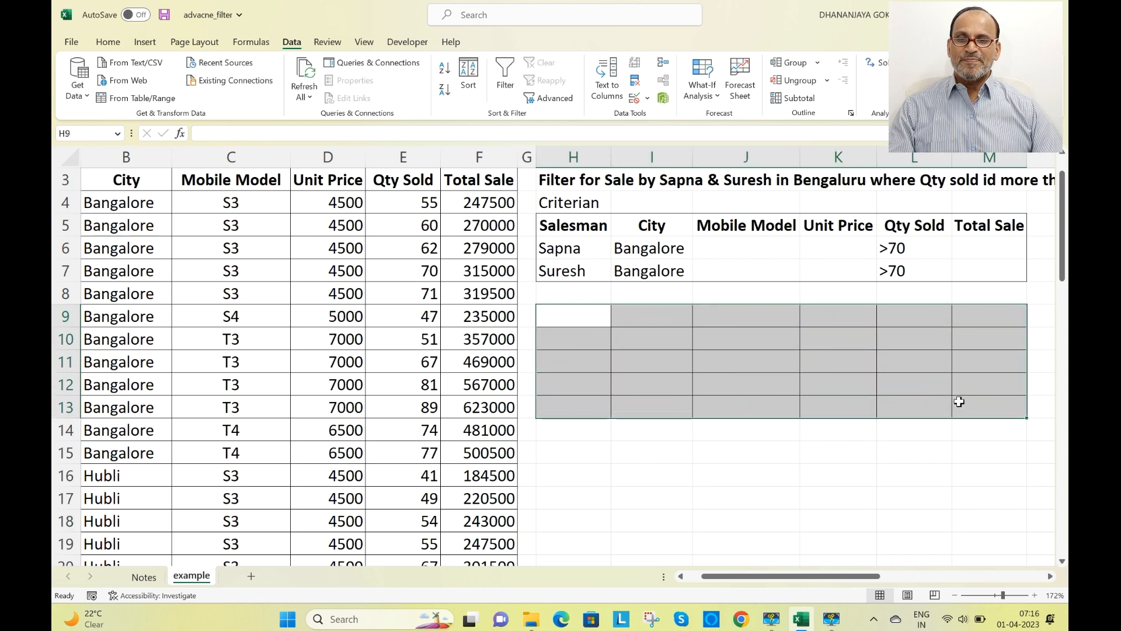
left_click(108, 42)
left_click(256, 89)
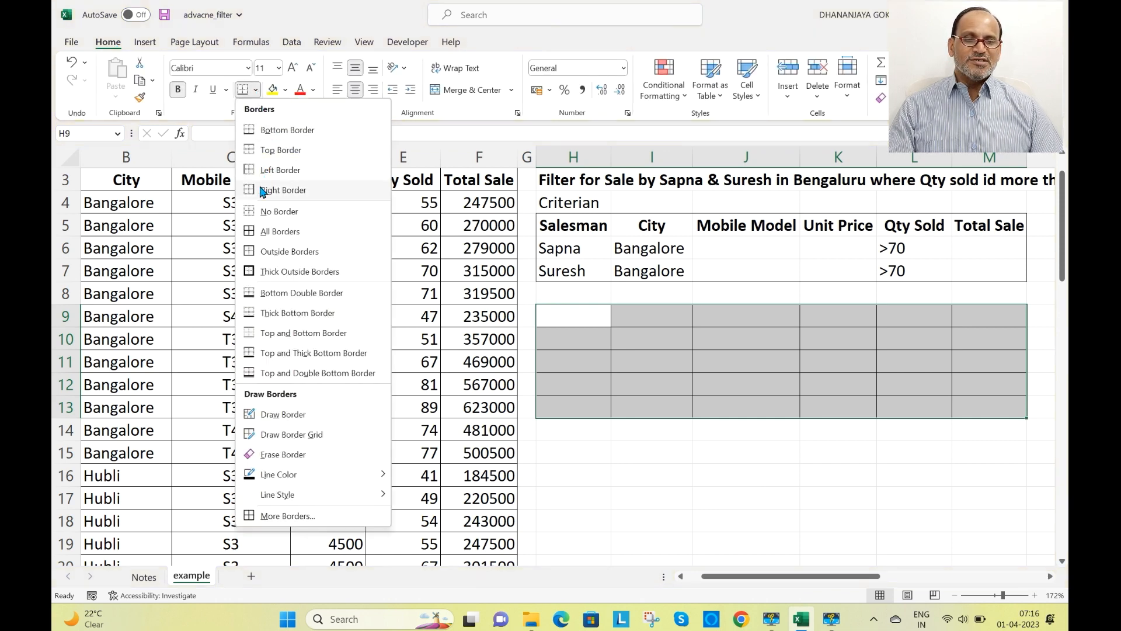
left_click(253, 209)
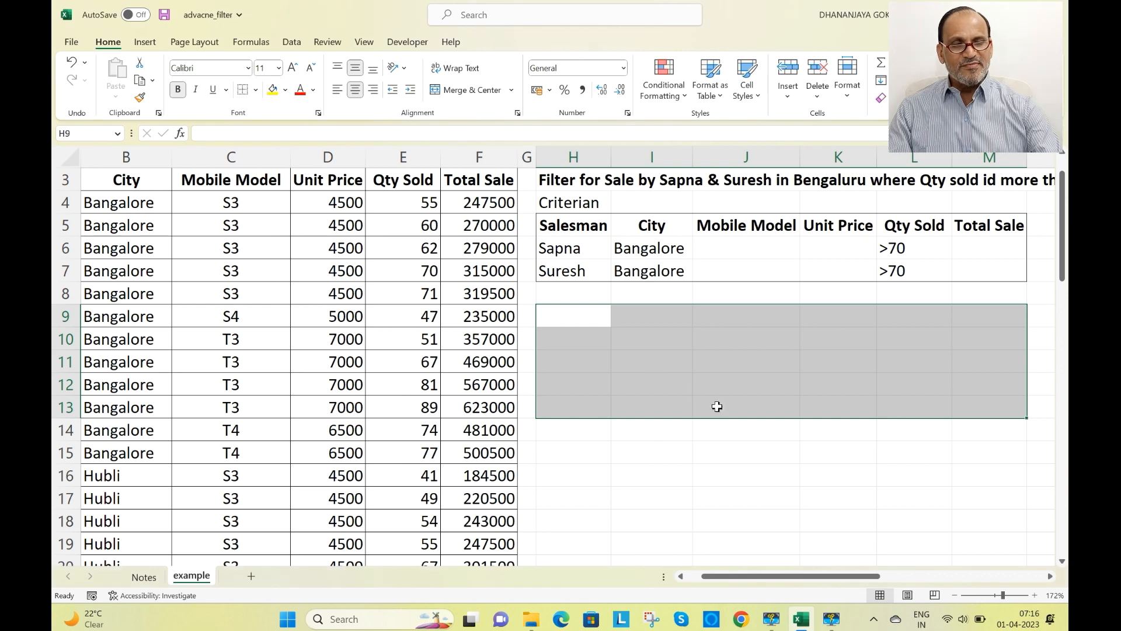
left_click(719, 437)
Step: Clear the salesman, city and quantity conditions in H6:L7, keeping the criteria headings
left_click_drag(561, 252, 885, 267)
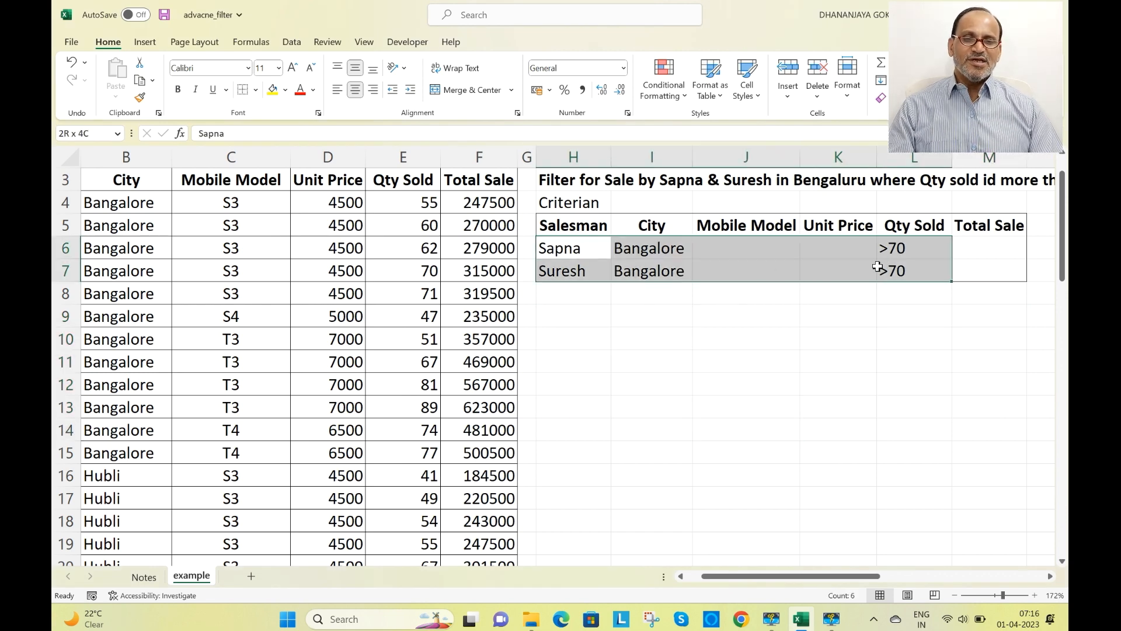
key("Delete")
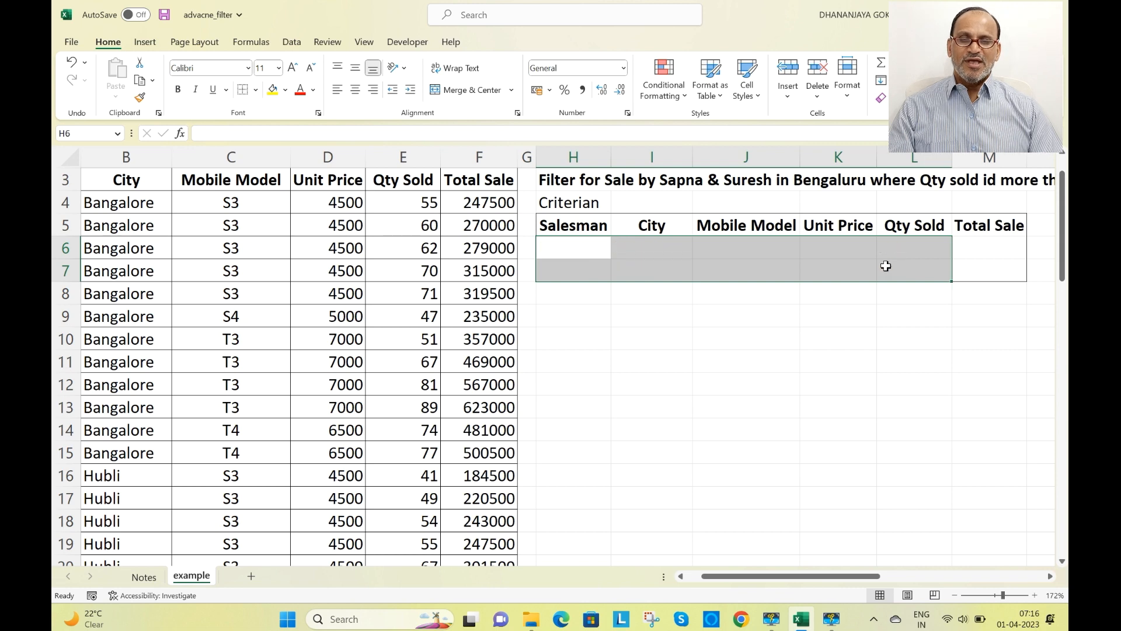
left_click(862, 328)
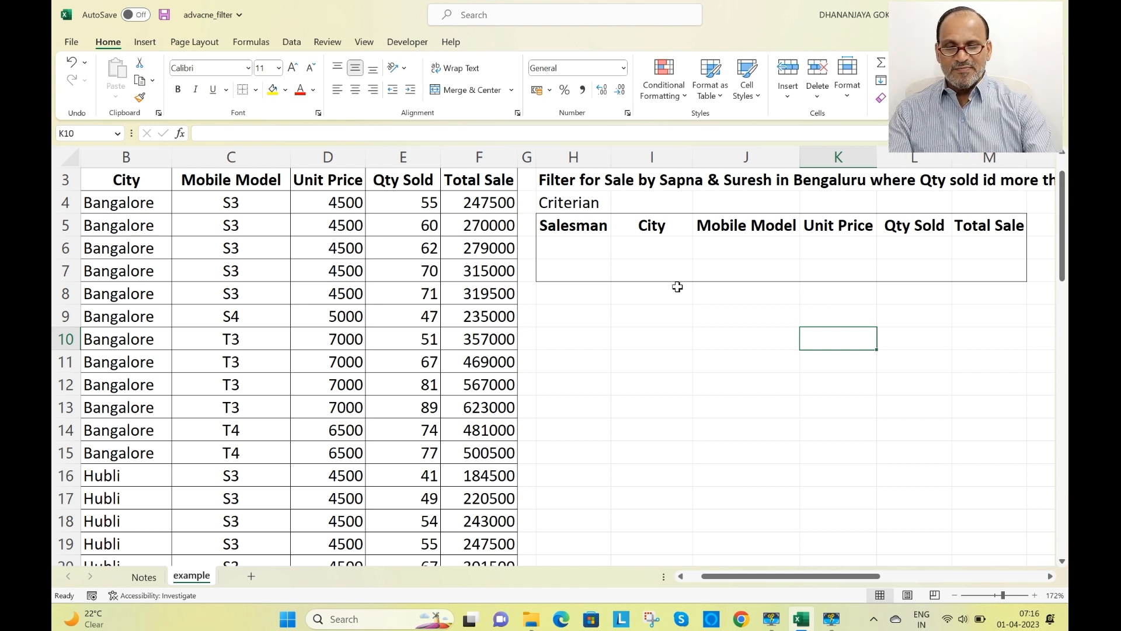
Step: Enter S3 in J6 and T3 in J7 as alternative Mobile Model criteria
left_click(735, 245)
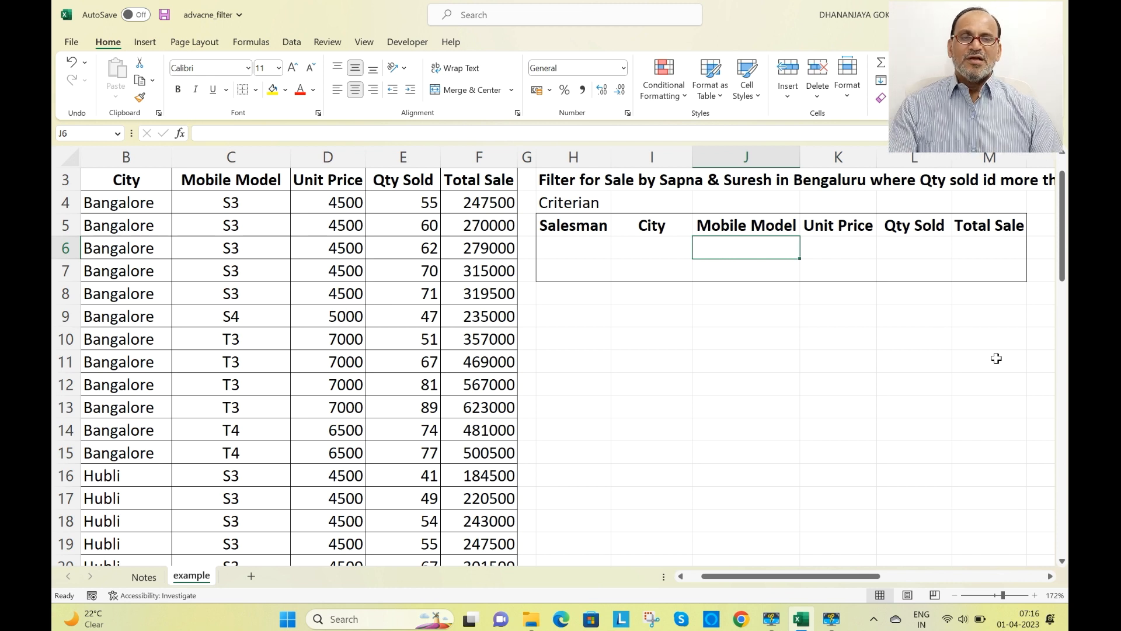
type("S#")
key("BackSpace")
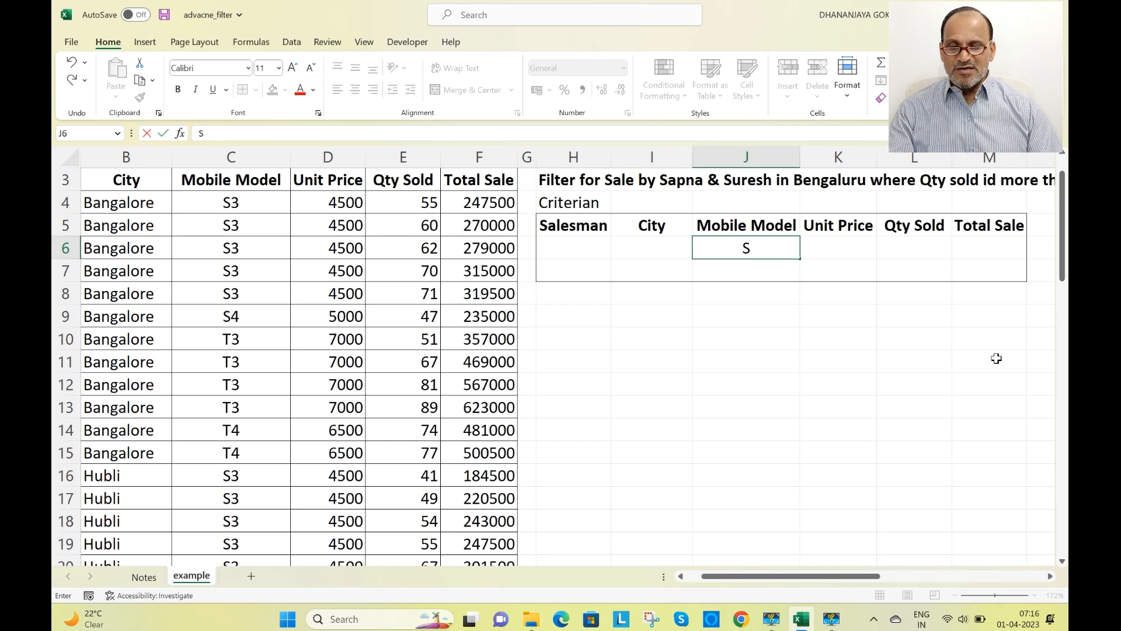
type("3")
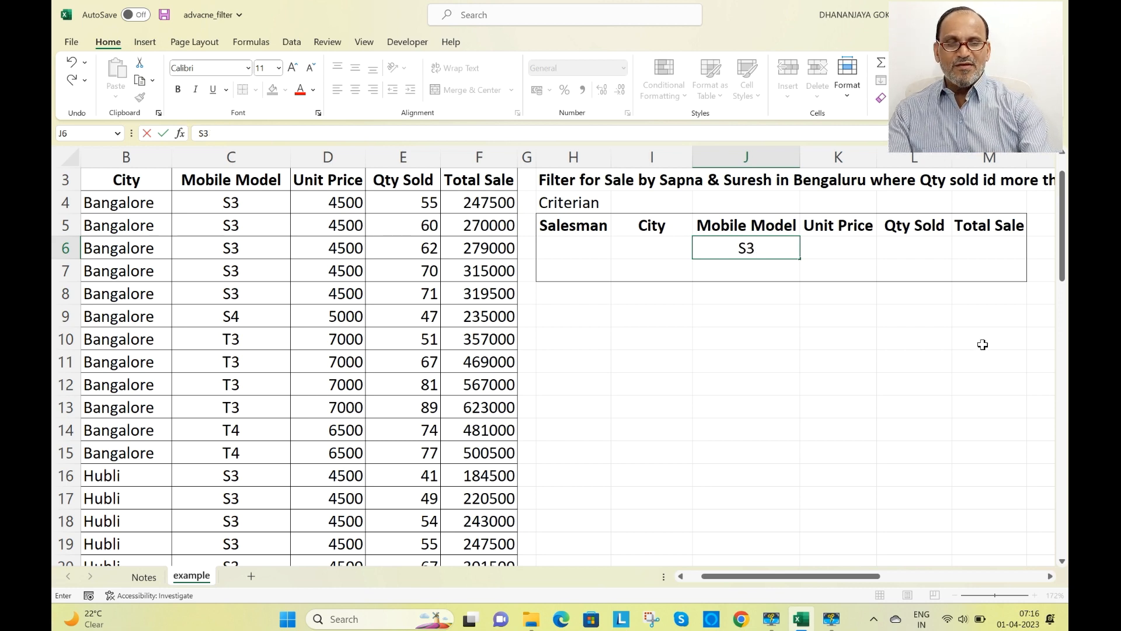
left_click(741, 273)
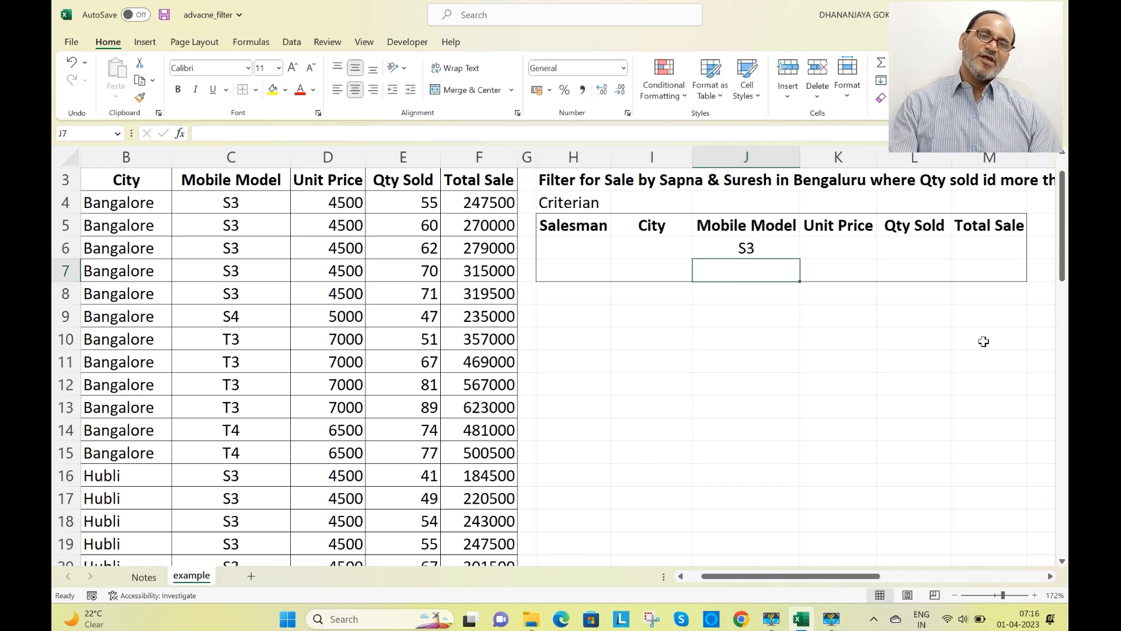
type("T3")
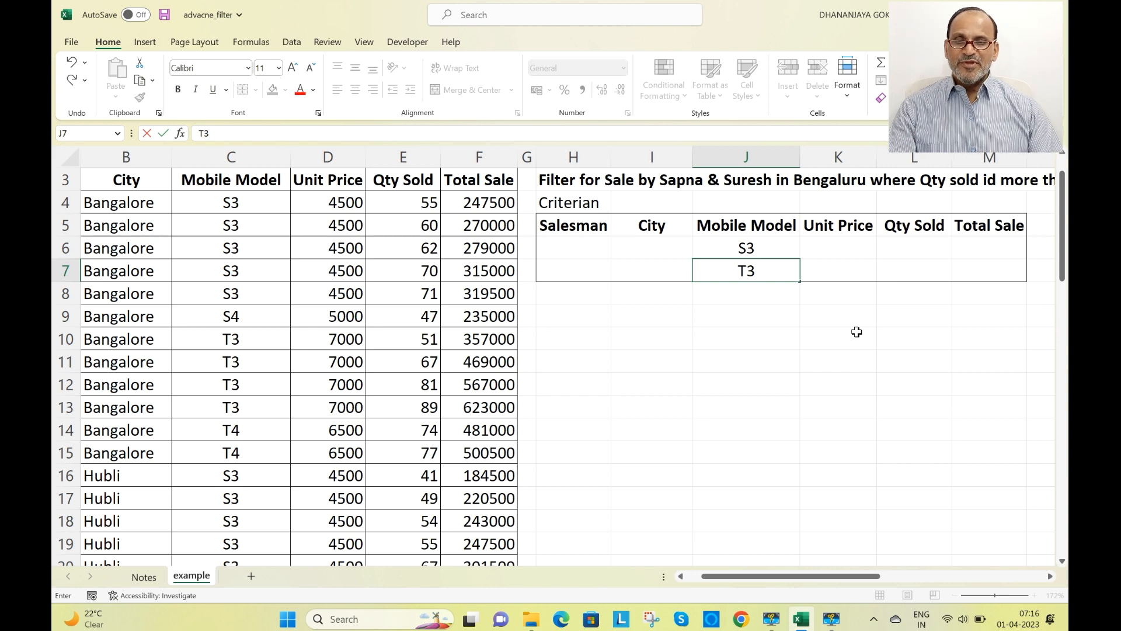
Step: Enter >5000 as the Unit Price condition in K6 and K7, beside the S3 and T3 criteria
left_click(832, 241)
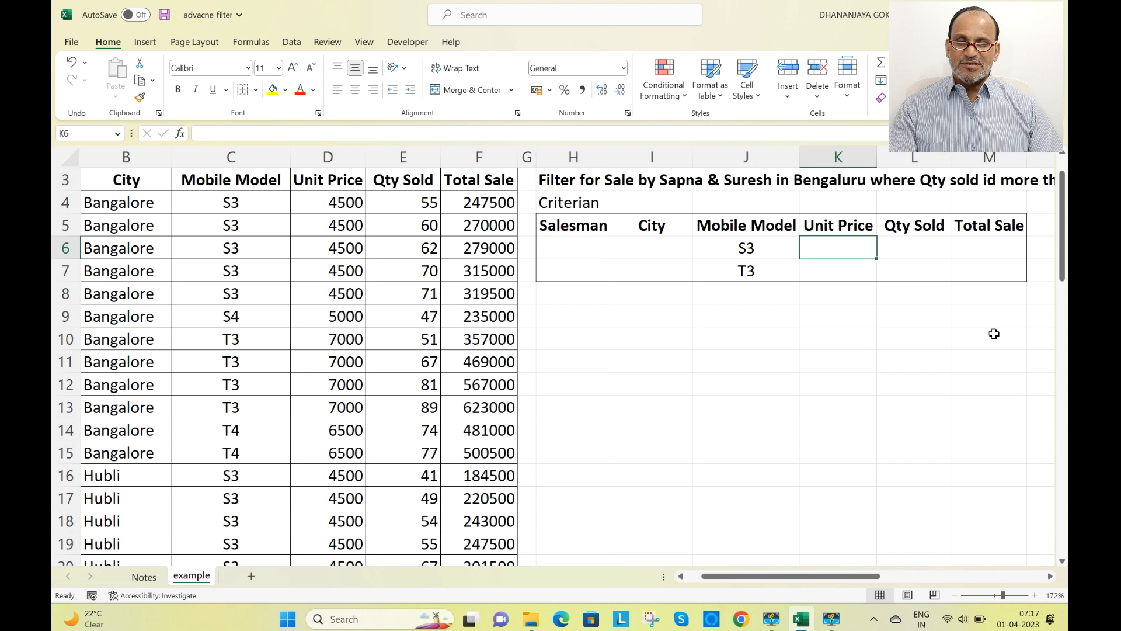
type(">5")
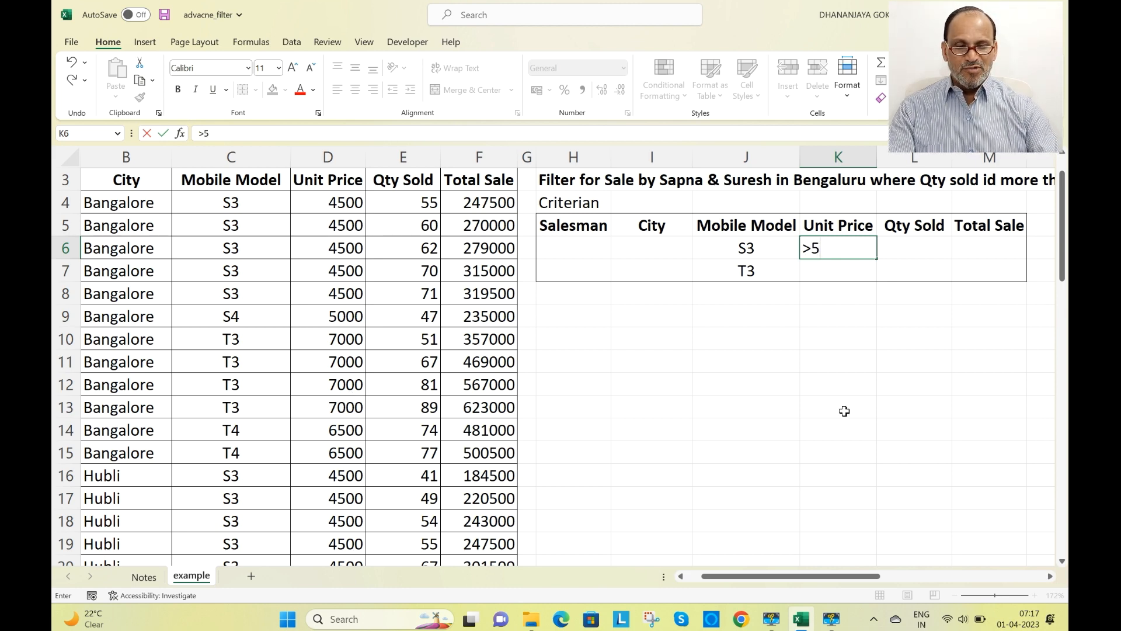
type("000")
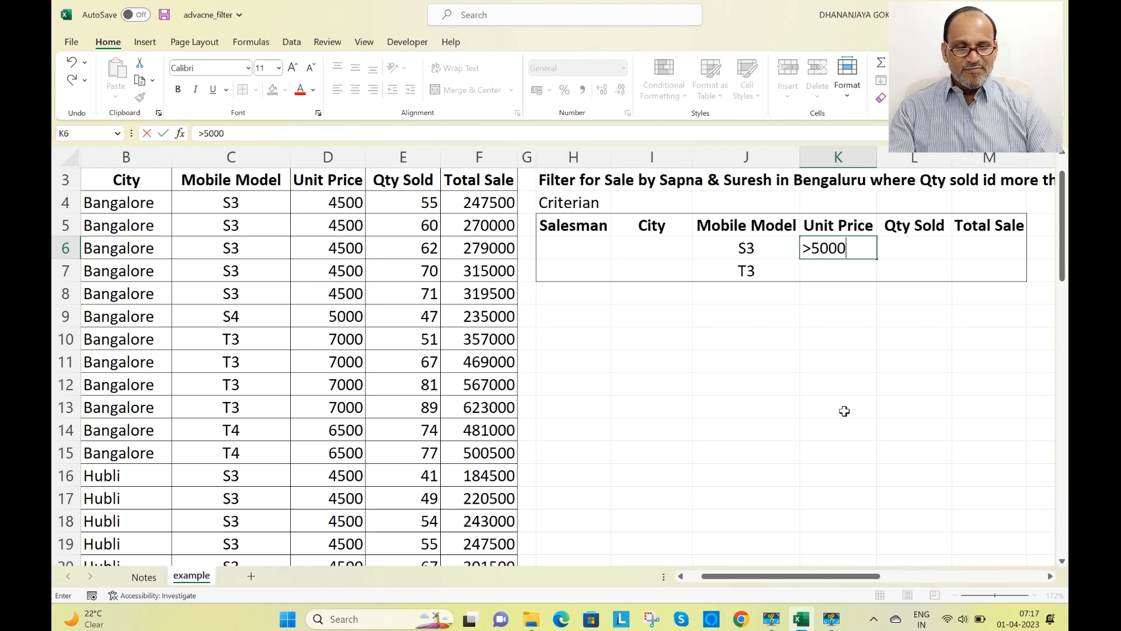
left_click(816, 269)
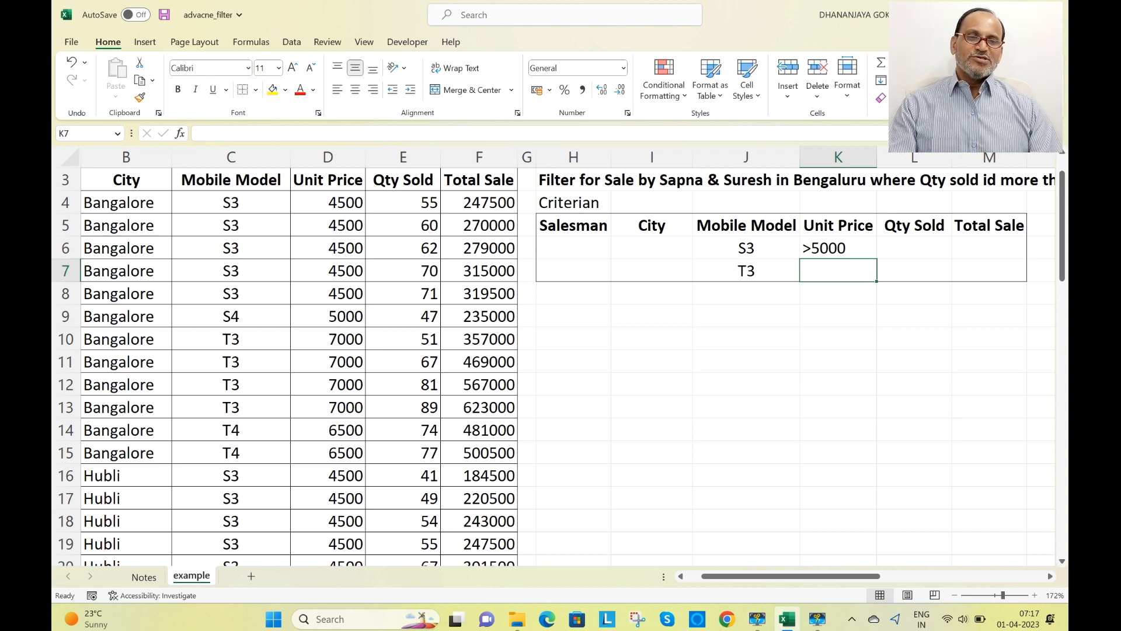
type(">")
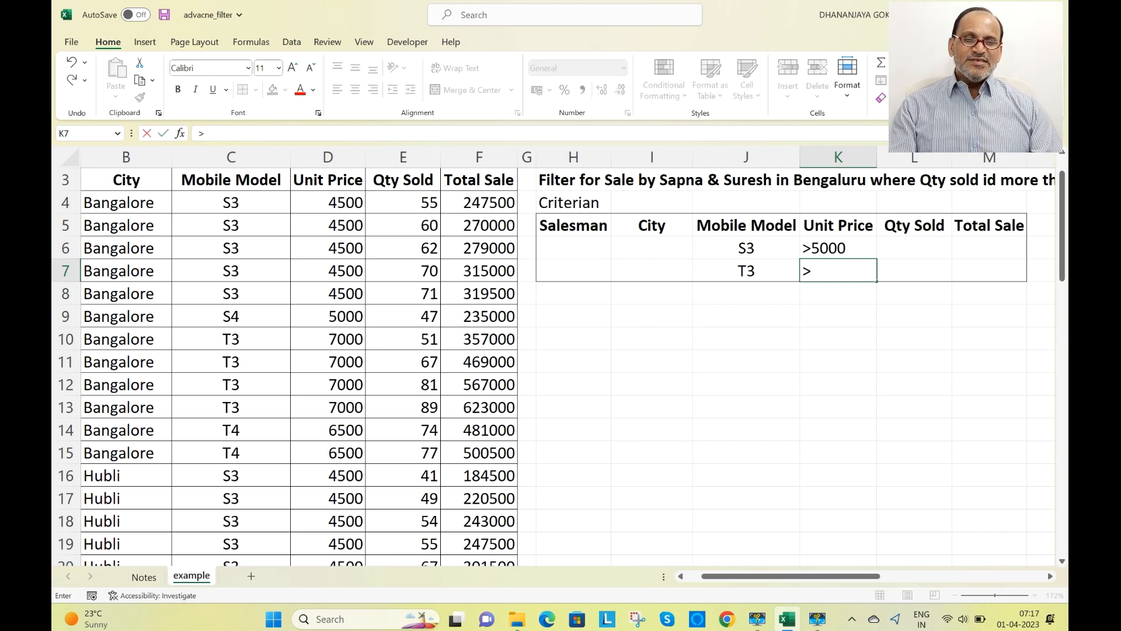
type("5000")
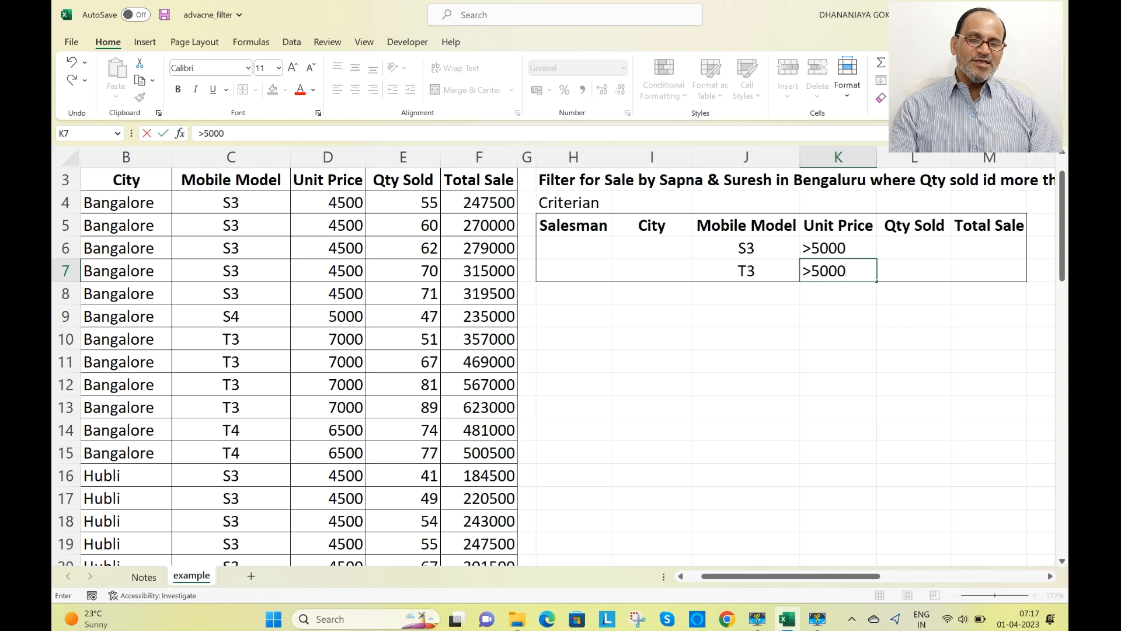
left_click(903, 333)
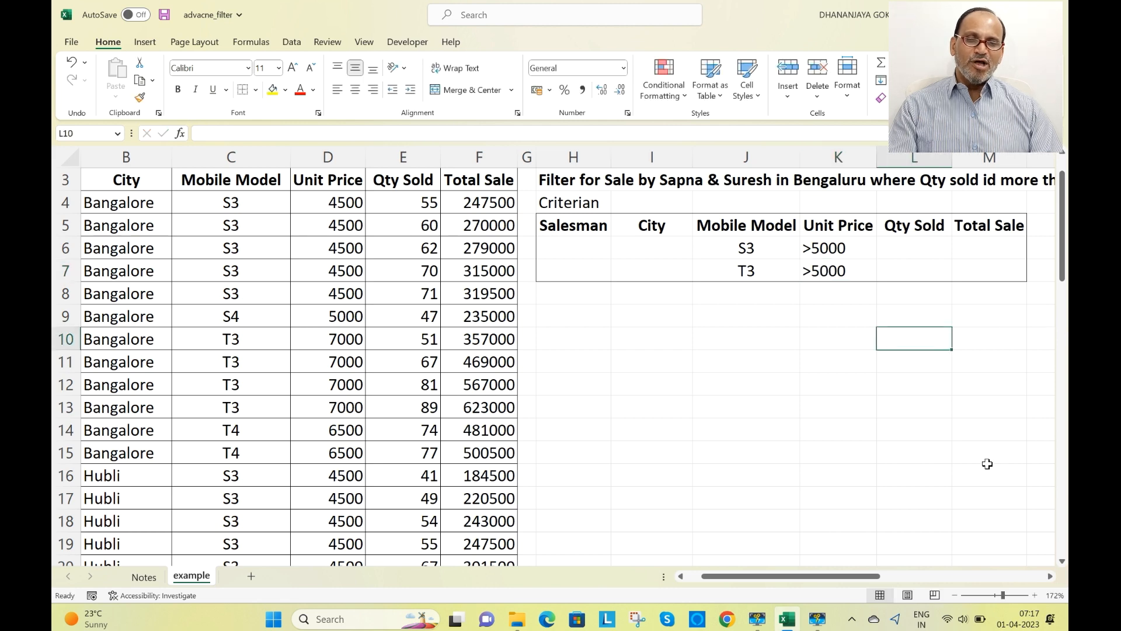
left_click_drag(584, 228, 986, 221)
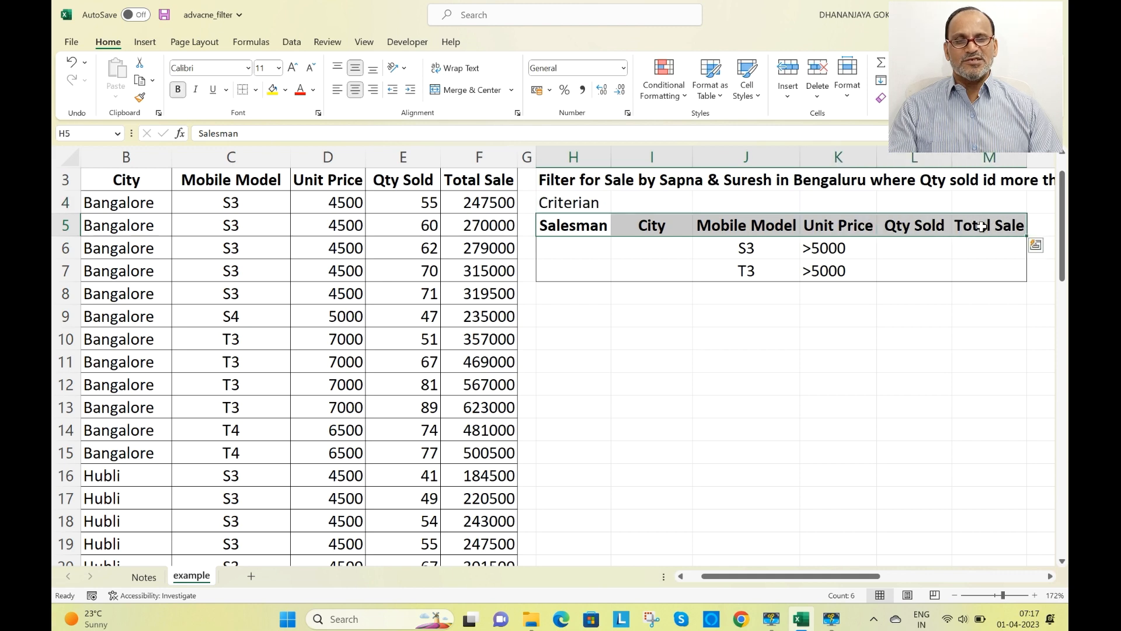
left_click(820, 385)
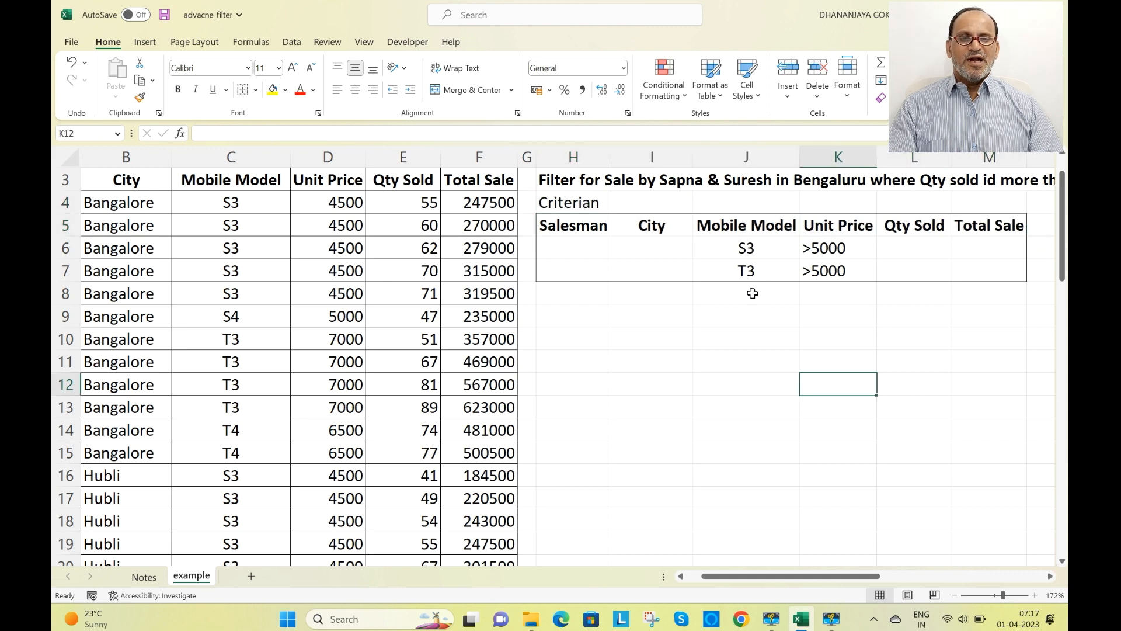
left_click(739, 248)
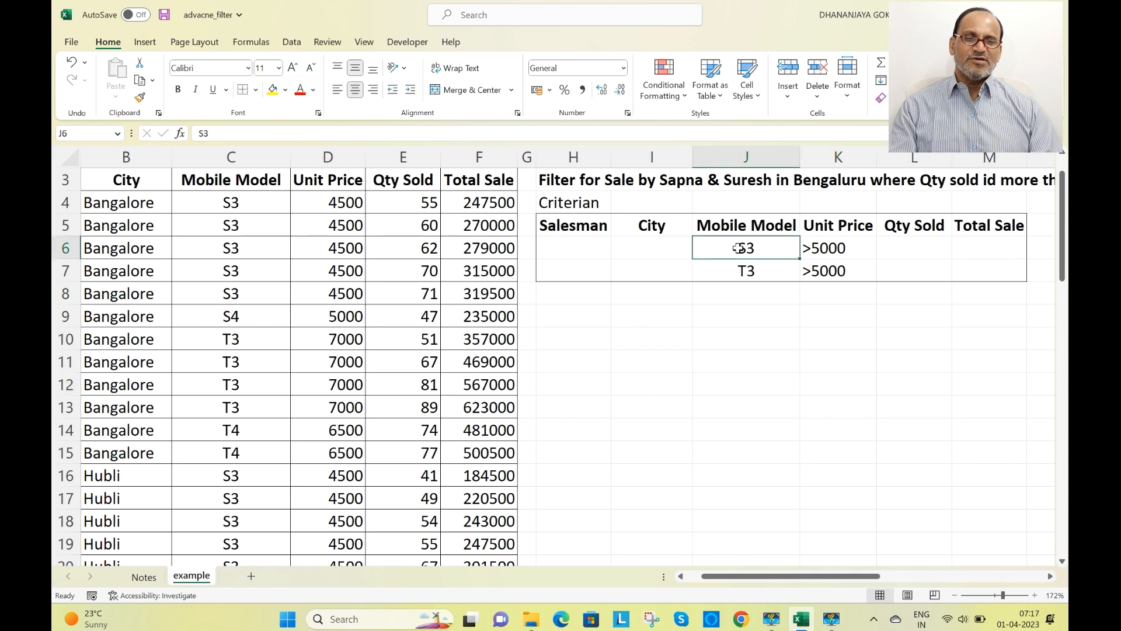
left_click(758, 275)
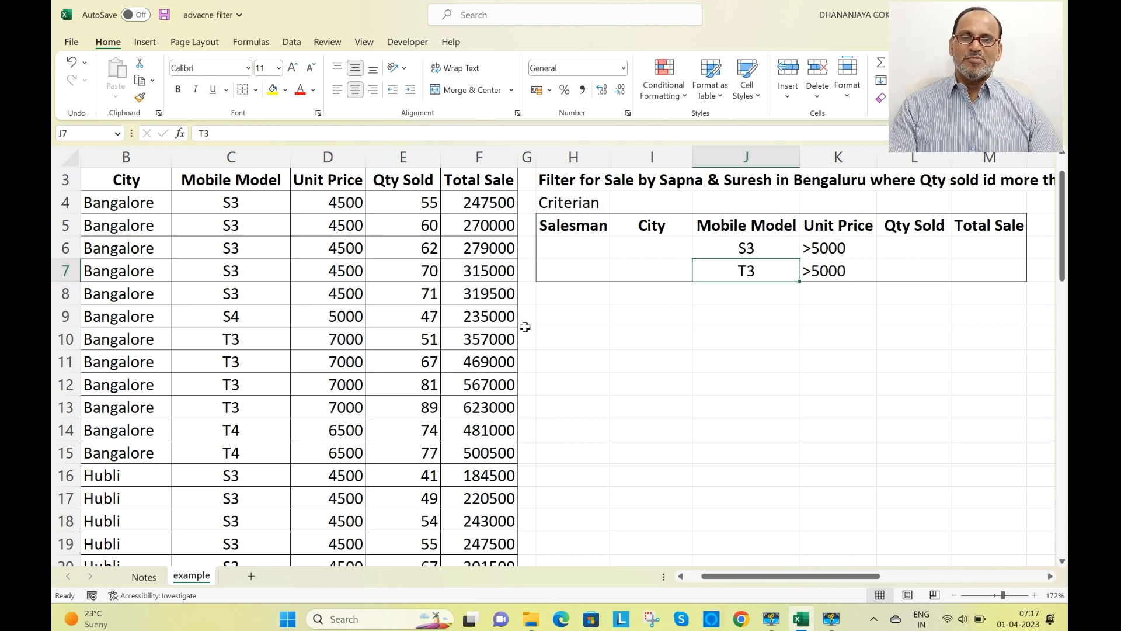
Step: Set up an Advanced Filter on the sales table A3:F47 with criteria range H5:M7, copying to another location
left_click(271, 343)
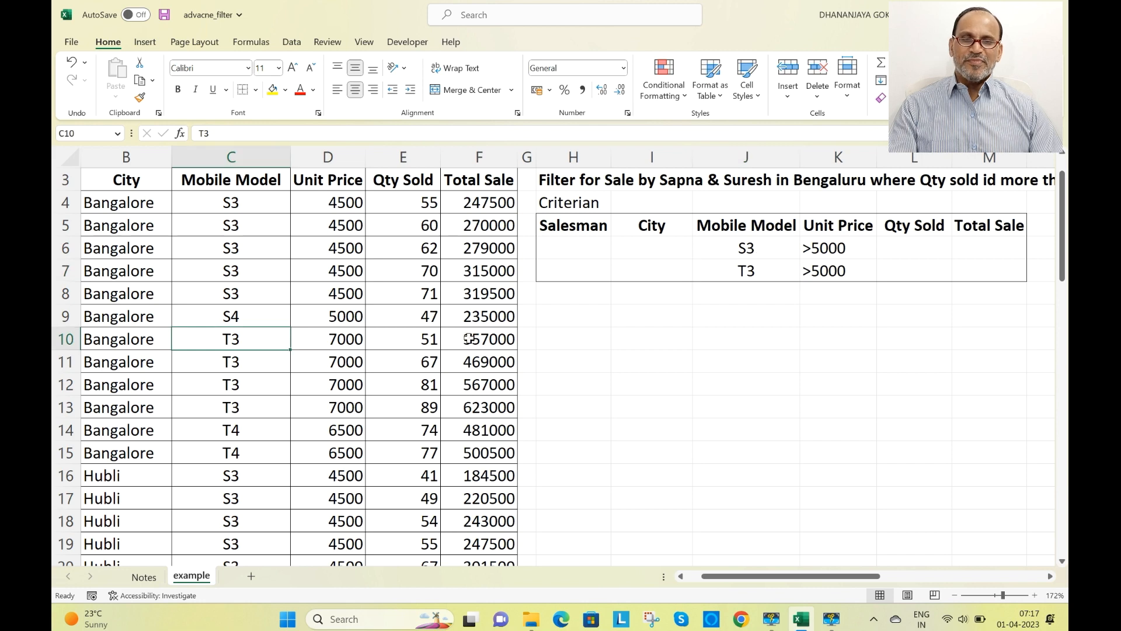
key("ctrl+a")
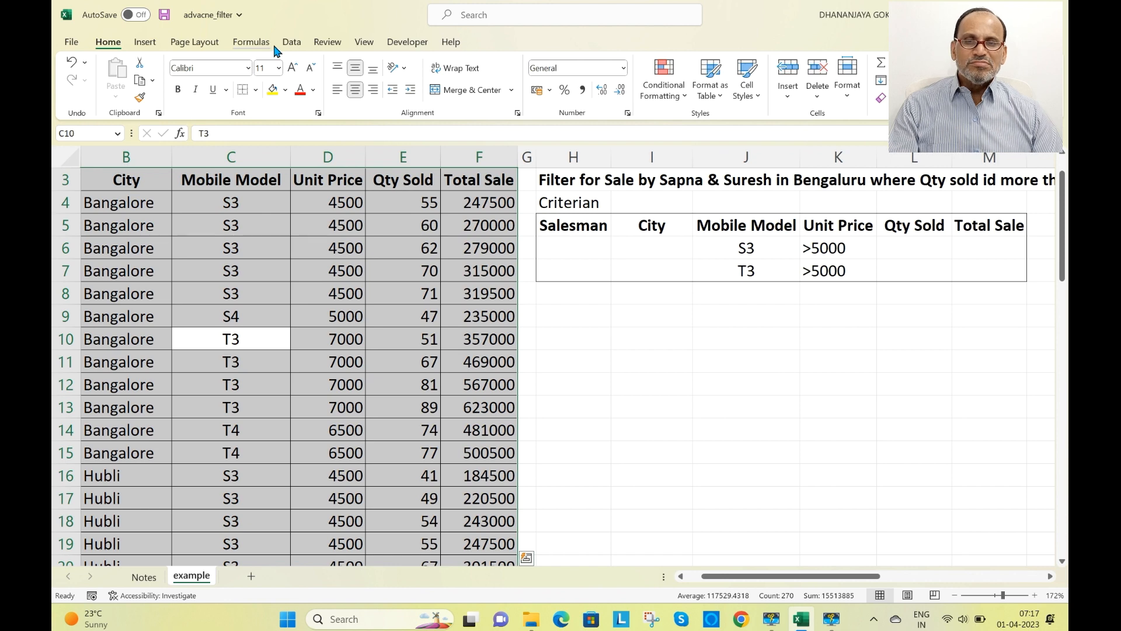
left_click(289, 44)
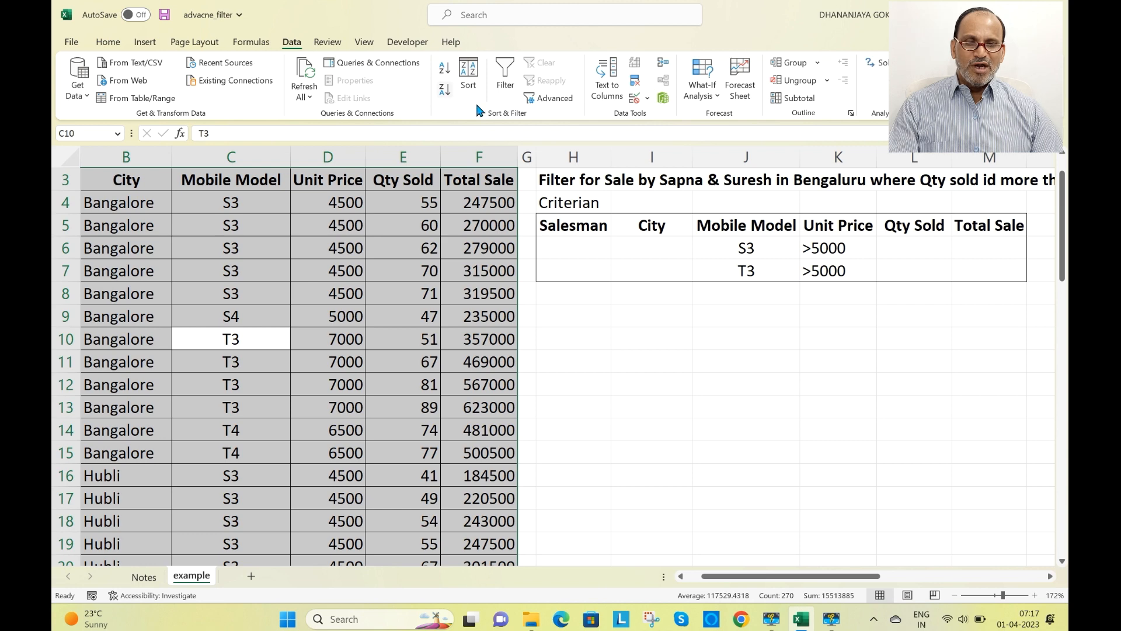
left_click(554, 98)
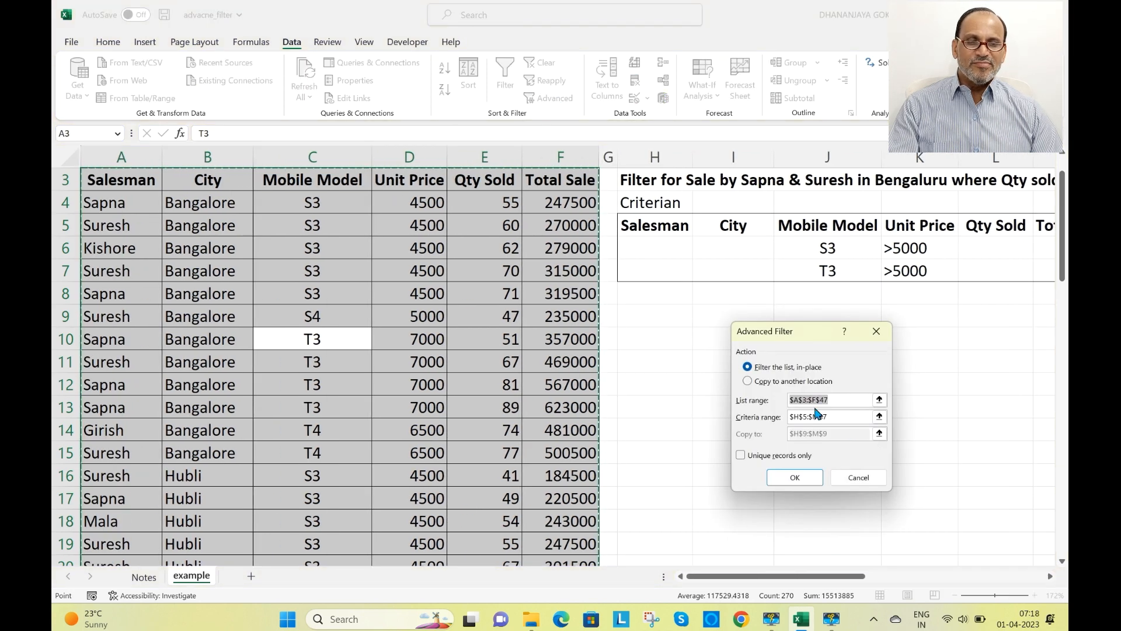
left_click(747, 382)
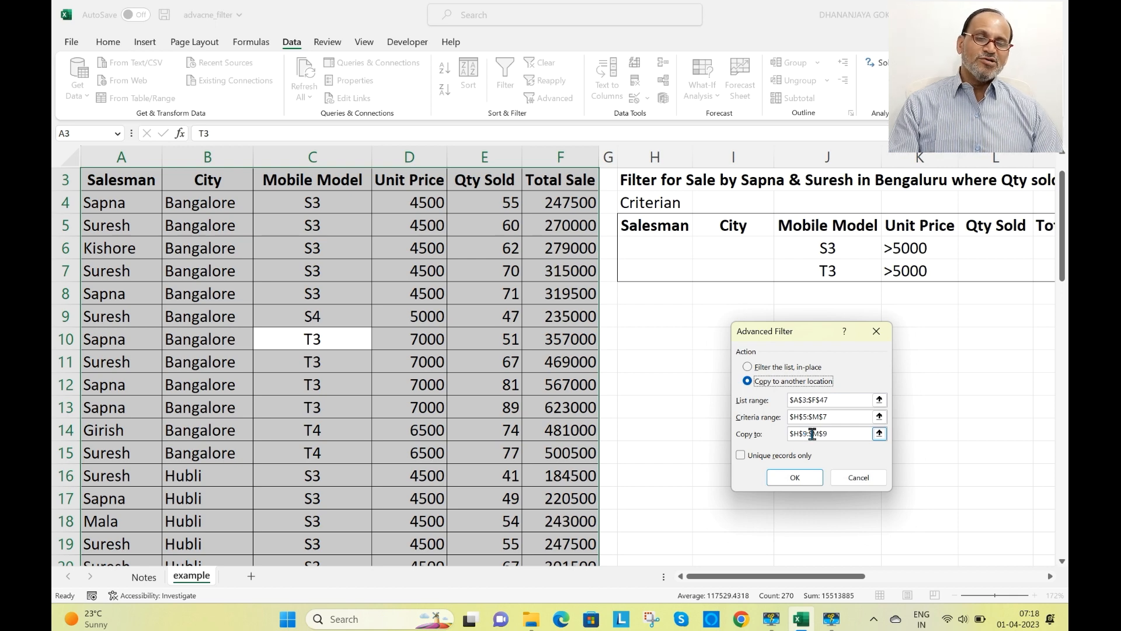
left_click(847, 420)
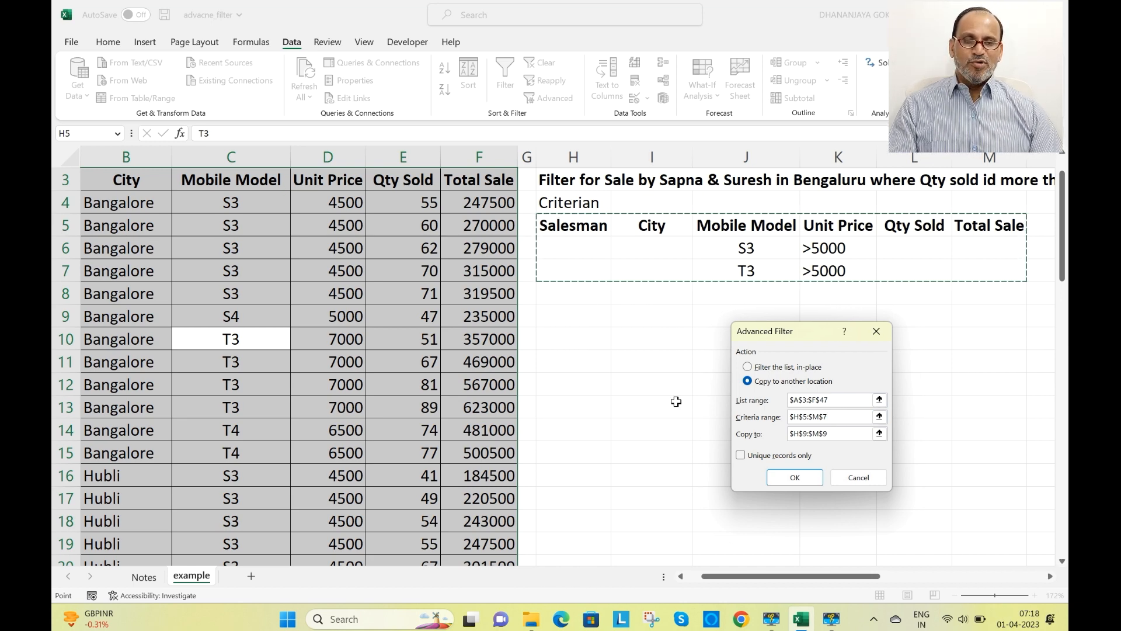
Step: Replace the copy destination with cell H9 on the example sheet and run the Advanced Filter
left_click(845, 433)
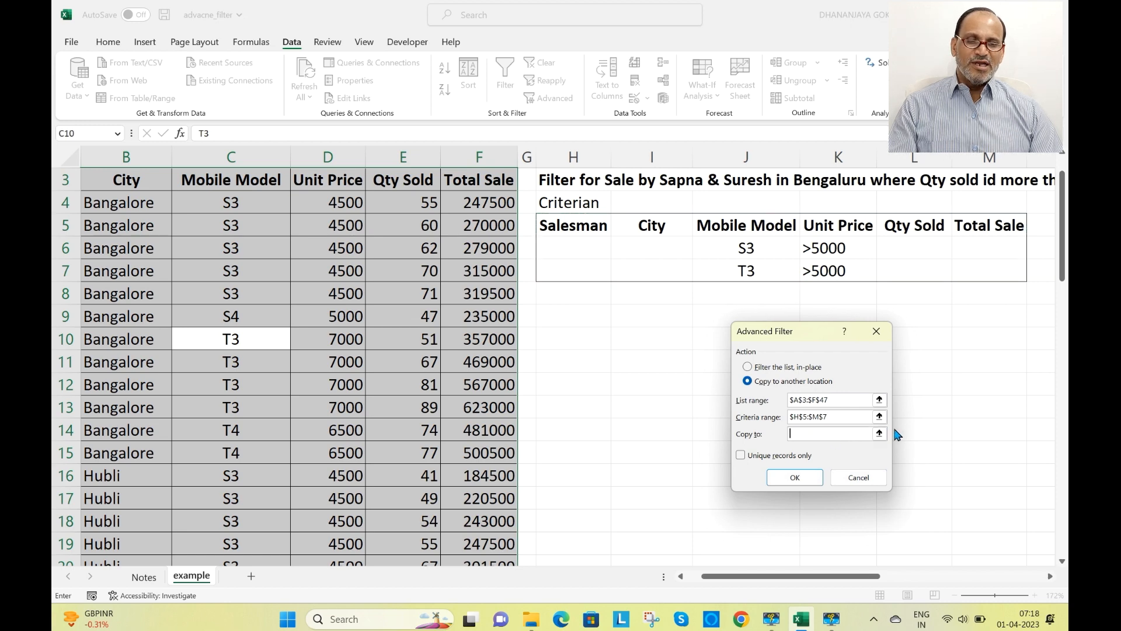
left_click(574, 322)
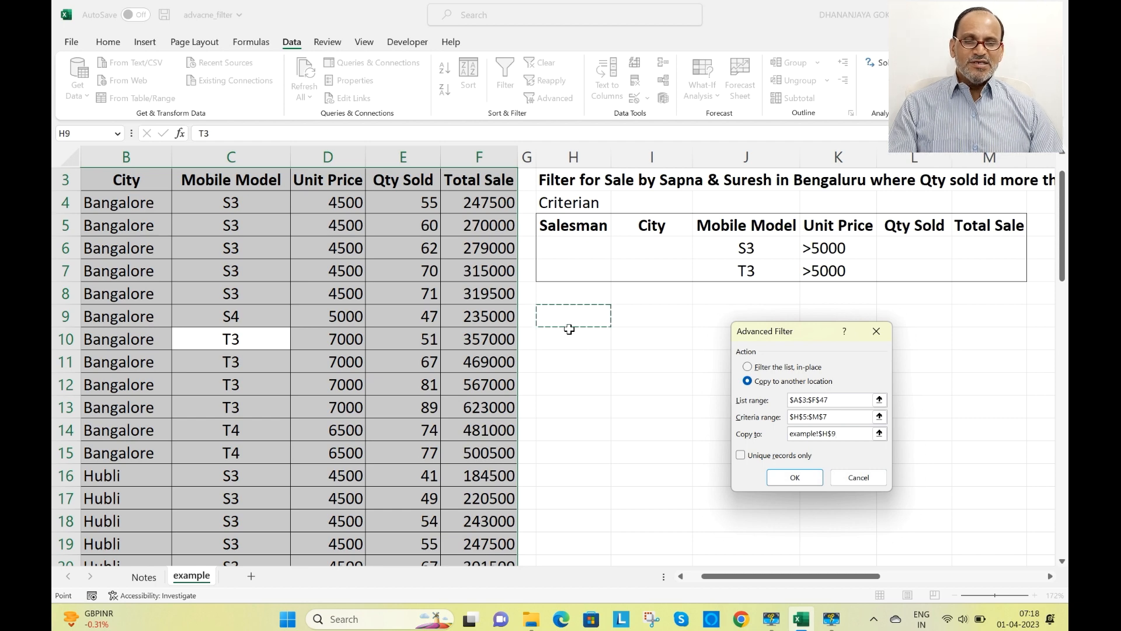
left_click(800, 478)
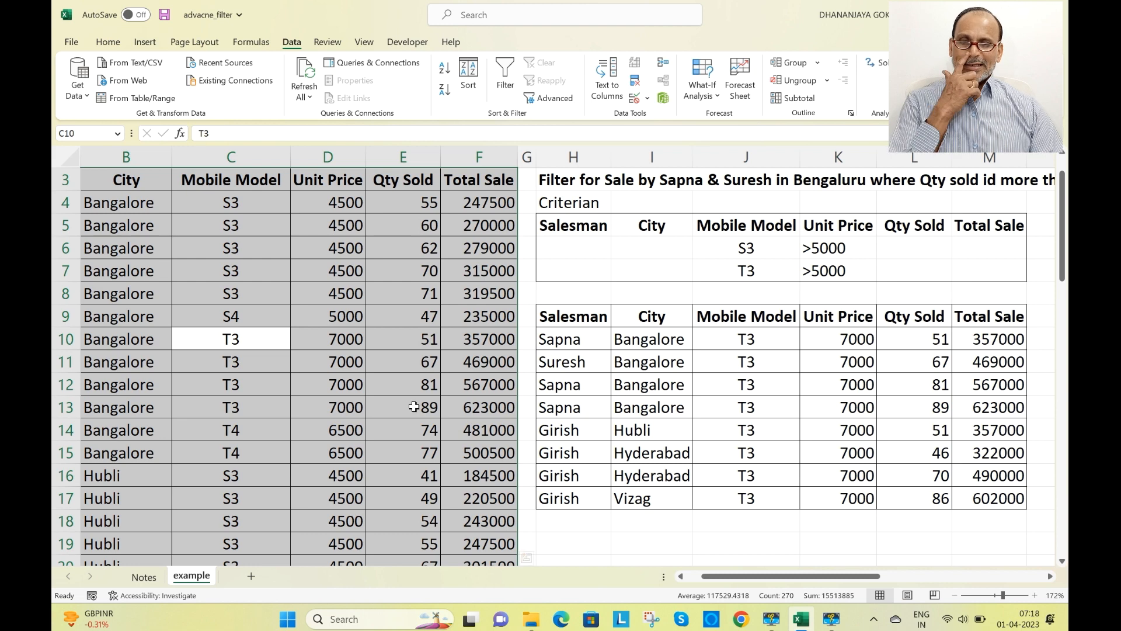
Step: Examine the S3 entries in C4:C8 of the source table against the Unit Price condition
left_click(373, 409)
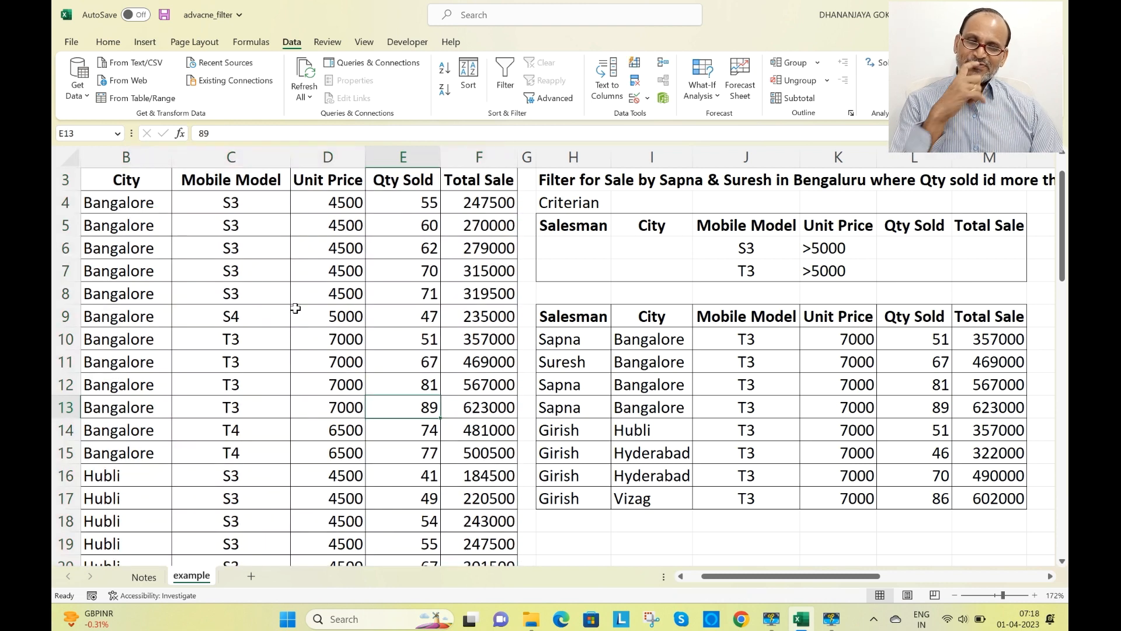
left_click_drag(237, 204, 240, 297)
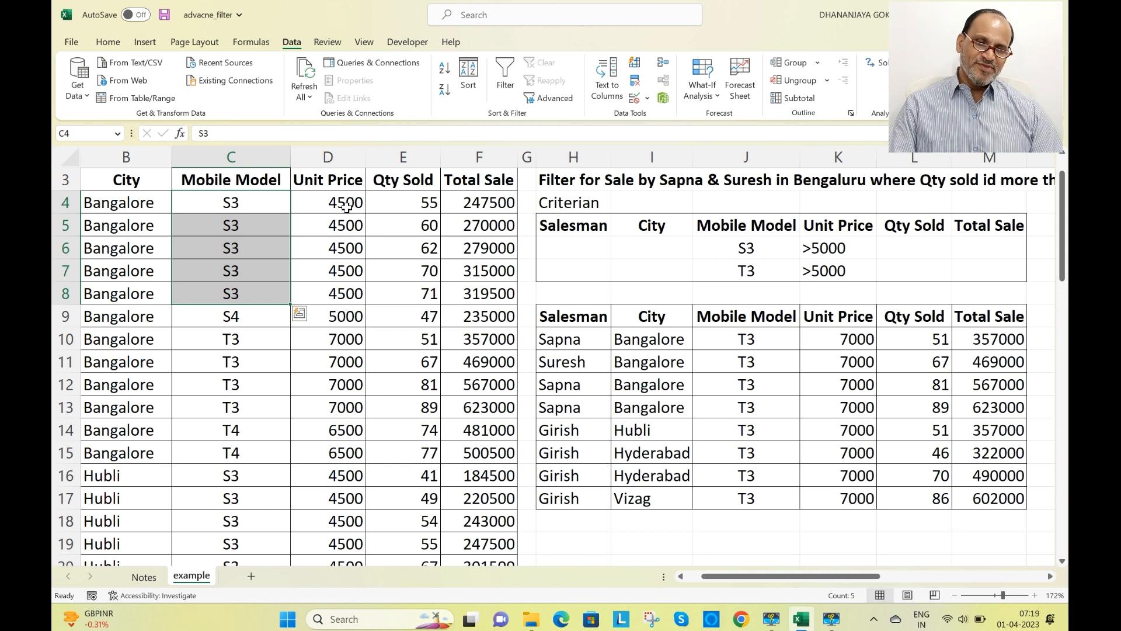